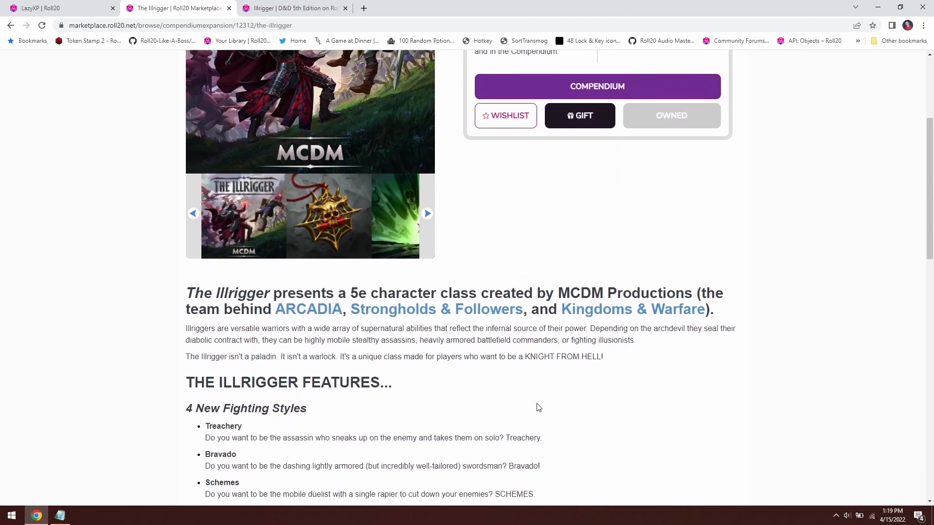
# - Read the Illrigger class description on the marketplace page and its Forked Tongue feature in the D&D 5th Edition compendium
pyautogui.moveTo(180, 311); pyautogui.dragTo(667, 311)
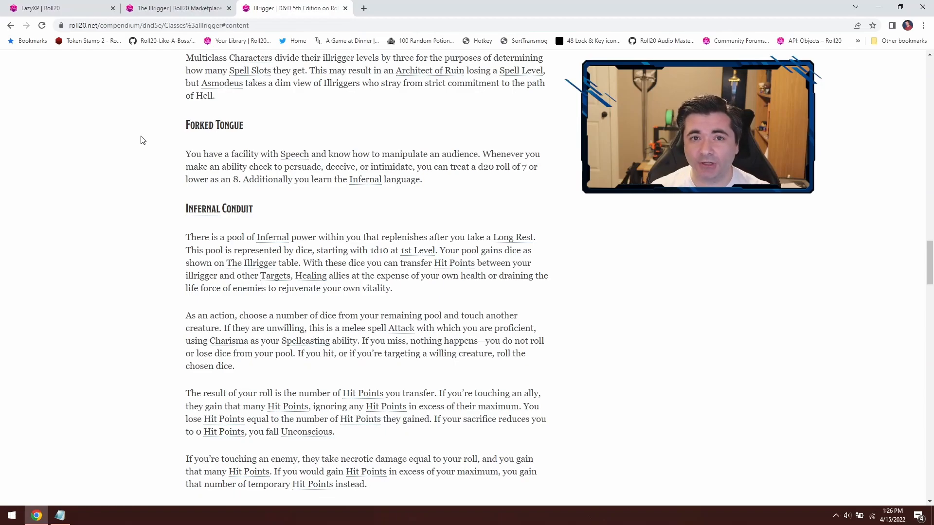
pyautogui.moveTo(258, 125); pyautogui.dragTo(156, 125)
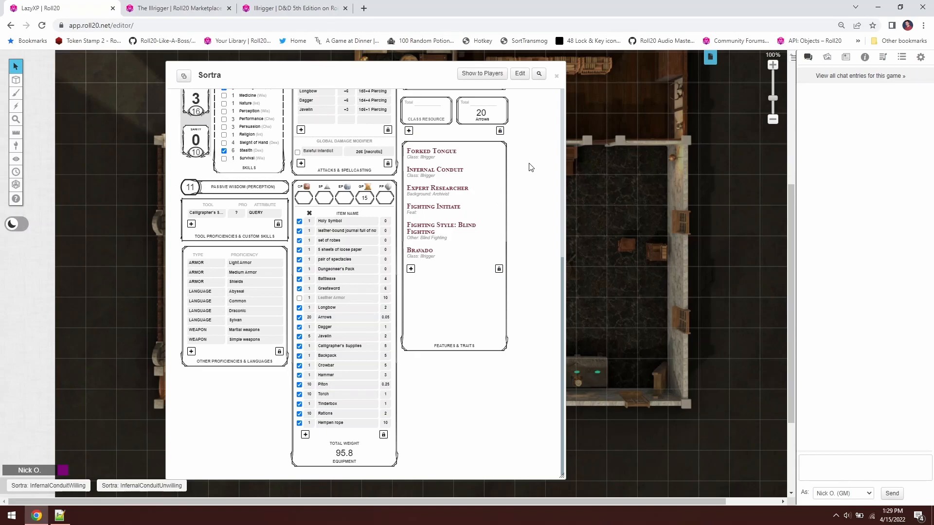
# - Use the Forked Tongue trait on the character sheet to roll a check for the Deception skill
pyautogui.click(488, 147)
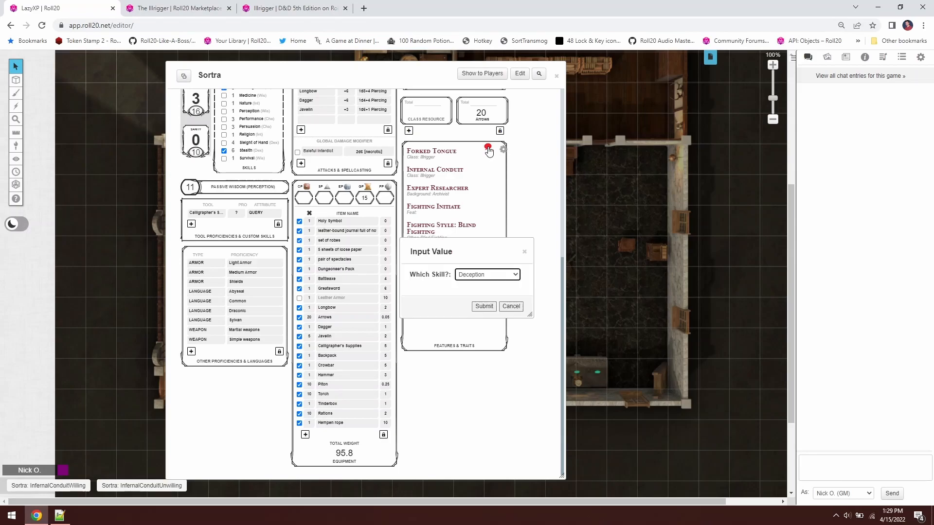
pyautogui.click(516, 275)
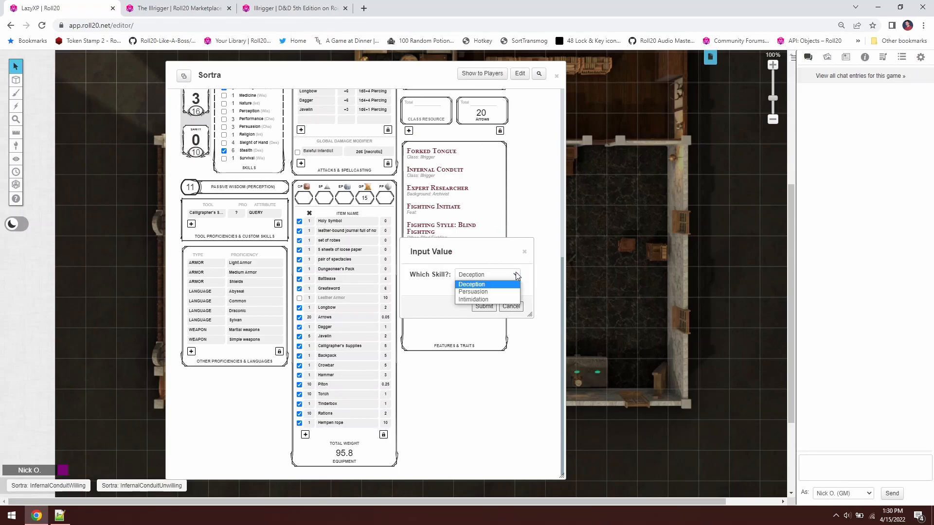
pyautogui.click(488, 284)
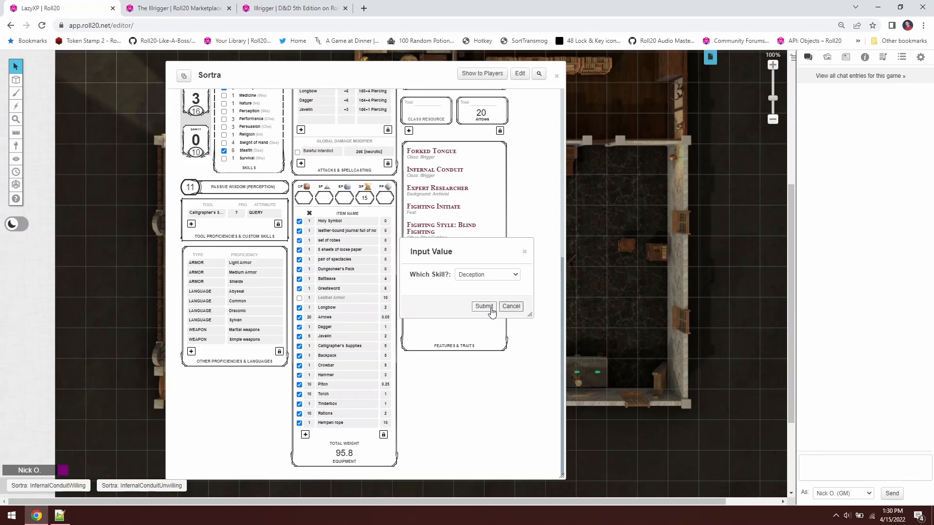
pyautogui.click(492, 307)
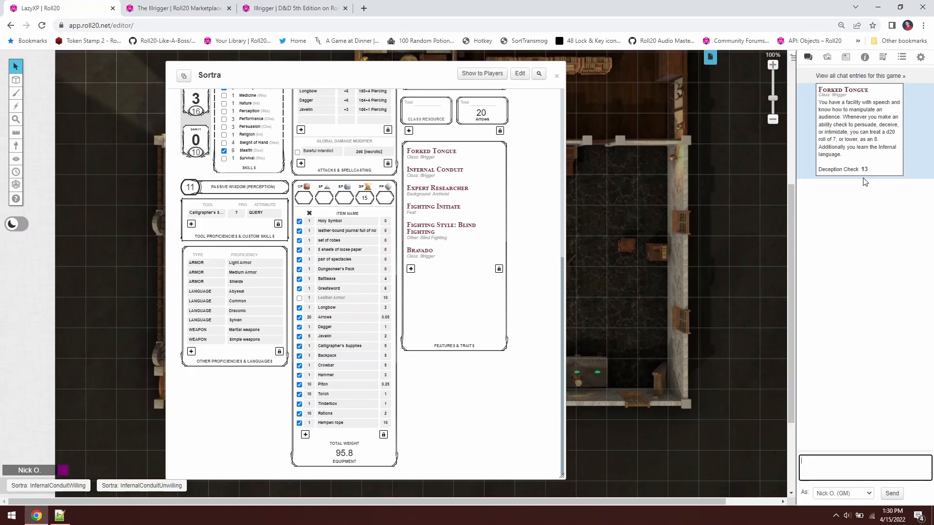
pyautogui.moveTo(866, 170)
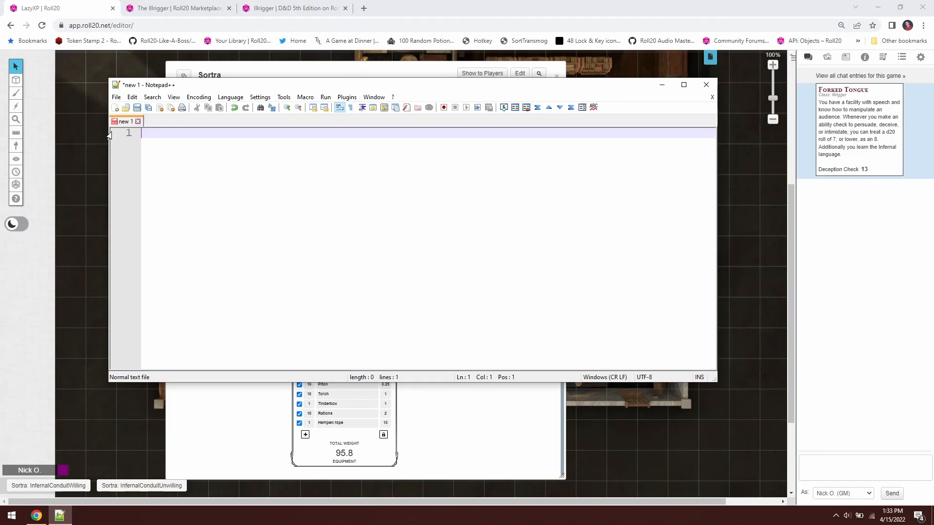
# - In Notepad++, write the roll expression [[{2d20}kh1]] in the empty file
pyautogui.write('[[')
pyautogui.write('2d20kh1')
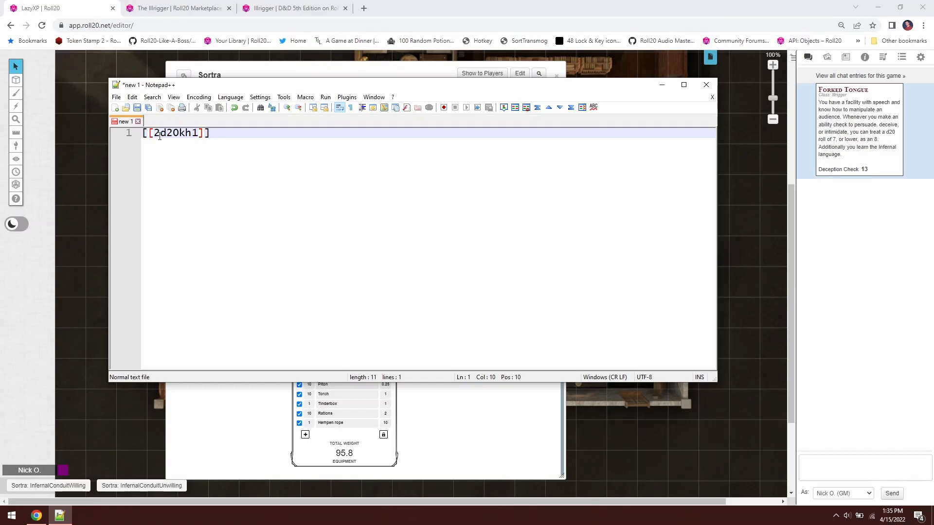
pyautogui.click(152, 133)
pyautogui.write('{')
pyautogui.press('Right')
pyautogui.press('Right')
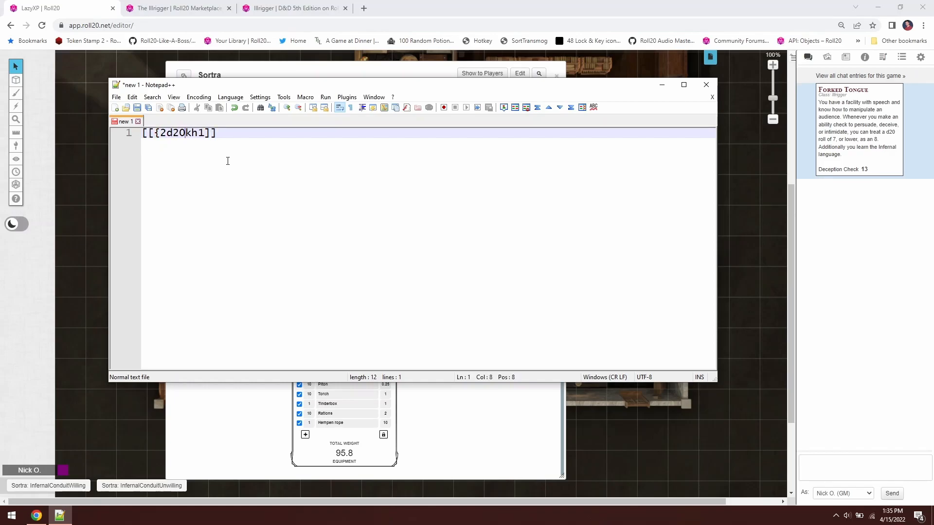
pyautogui.write('}')
# - Change the grouped roll to one d20 and add a flat 8 as second value, giving [[{1d20,8}kh1]]
pyautogui.press('Left')
pyautogui.press('Left')
pyautogui.press('Left')
pyautogui.press('BackSpace')
pyautogui.write('1')
pyautogui.press('Right')
pyautogui.press('Right')
pyautogui.press('Right')
pyautogui.write(',')
pyautogui.write('8')
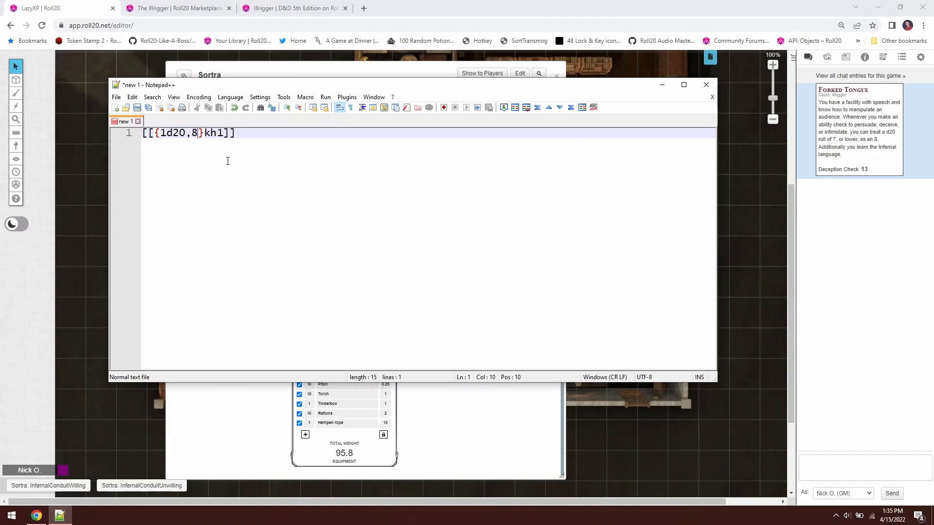
# - Turn the flat 8 in the group into dice, making the expression [[{1d20,8d1}kh1]]
pyautogui.write('d1')
pyautogui.press('Right')
pyautogui.press('Right')
pyautogui.press('Right')
pyautogui.press('Right')
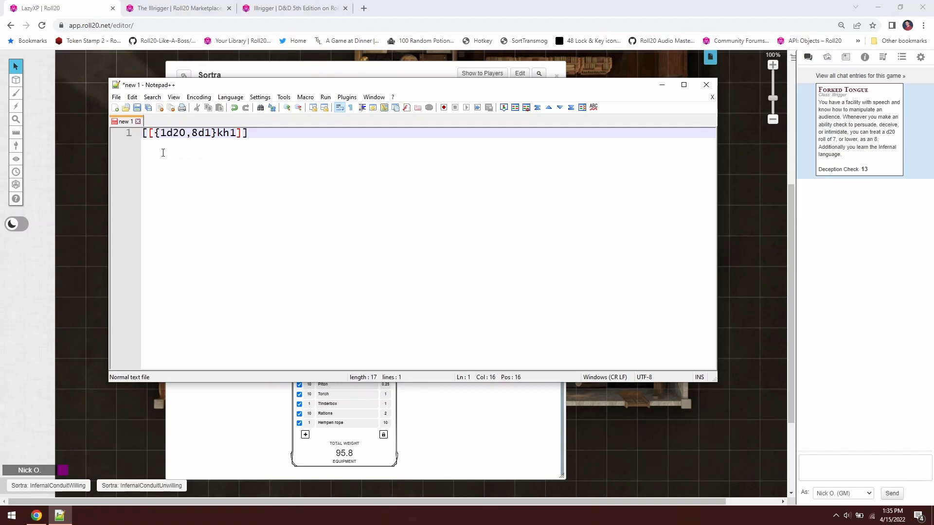
pyautogui.moveTo(185, 132)
pyautogui.mouseDown()
pyautogui.moveTo(162, 133)
pyautogui.moveTo(191, 133)
pyautogui.mouseUp()
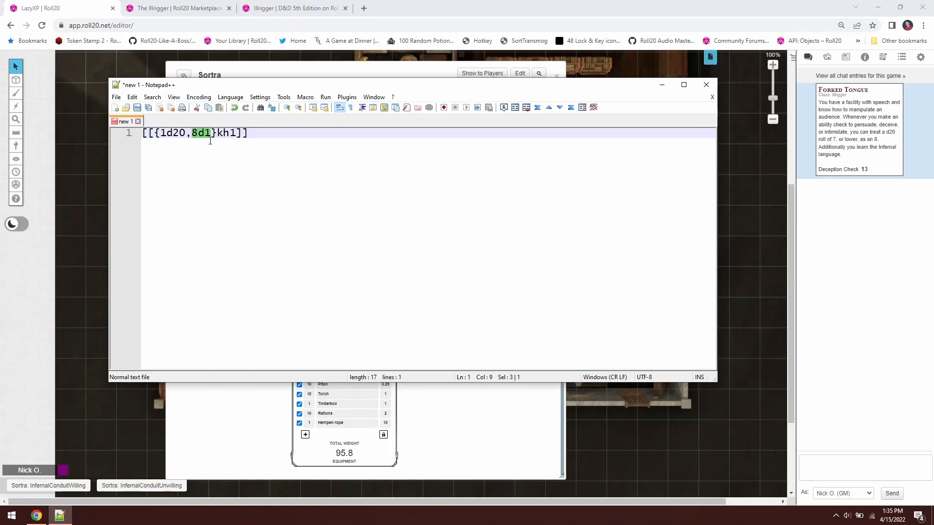
pyautogui.click(211, 141)
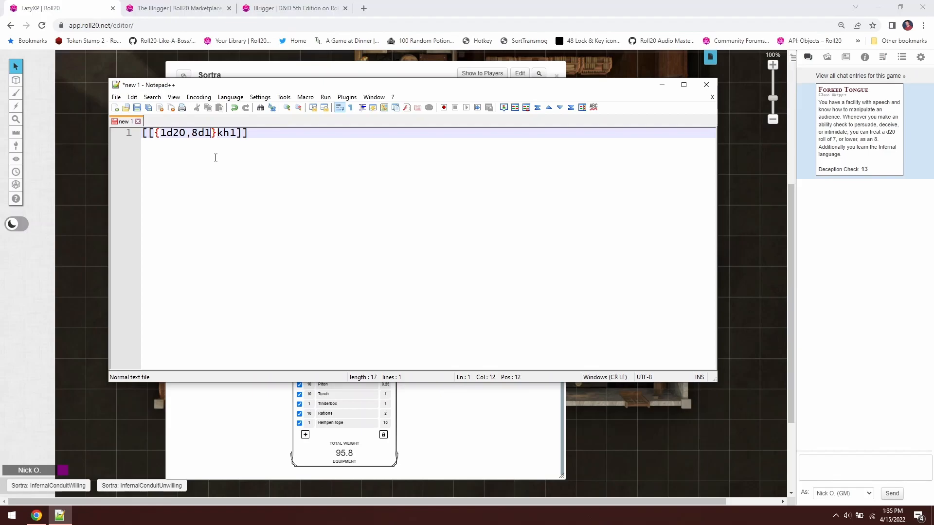
# - Replace the d1 after the 8 with +0d0, so the expression reads [[{1d20,8+0d0}kh1]]
pyautogui.press('BackSpace')
pyautogui.press('BackSpace')
pyautogui.write('d1')
pyautogui.press('BackSpace')
pyautogui.press('BackSpace')
pyautogui.write('+0d0')
# - Copy the expression [[{1d20,8+0d0}kh1]] into the Roll20 game chat, roll it, and inspect the breakdowns of the chat rolls
pyautogui.moveTo(263, 133); pyautogui.dragTo(131, 133)
pyautogui.hotkey('ctrl', 'c')
pyautogui.click(861, 465)
pyautogui.hotkey('ctrl', 'v')
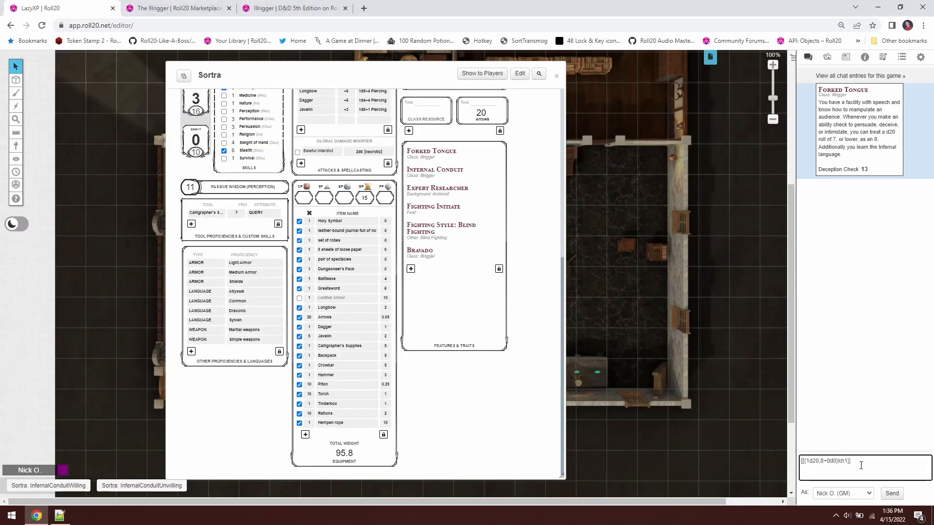
pyautogui.press('Return')
pyautogui.moveTo(824, 181)
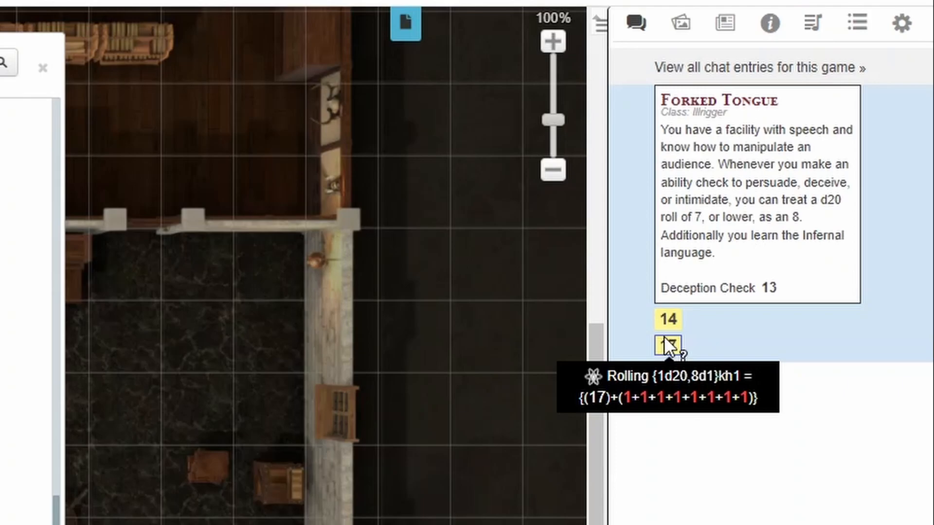
pyautogui.moveTo(673, 320)
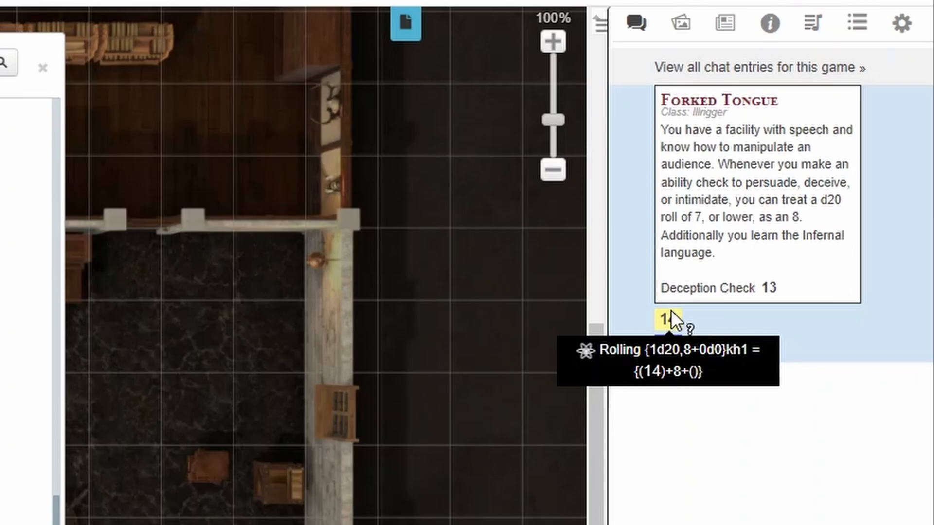
pyautogui.moveTo(662, 343)
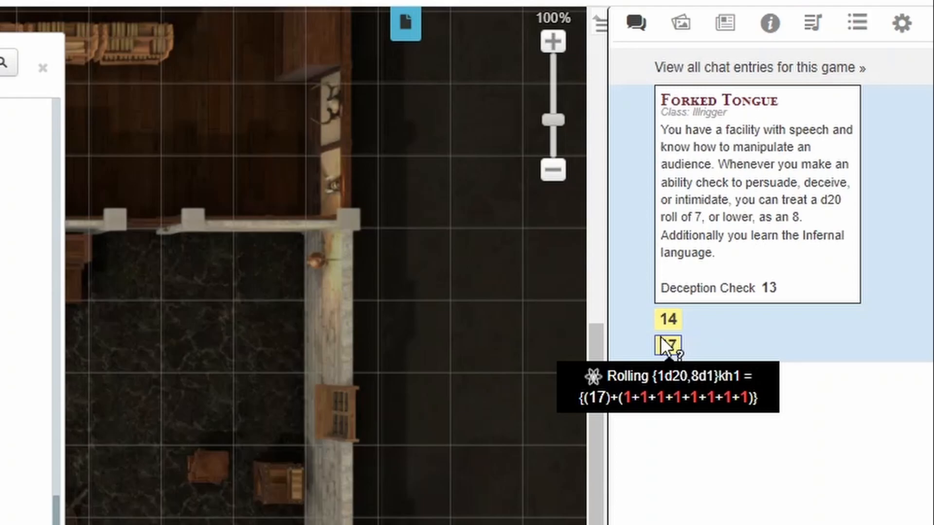
# - Find the deception_bonus attribute in the character's attribute list and add +@{deception_bonus} after kh1 in the Notepad++ expression
pyautogui.hotkey('alt', 'Tab')
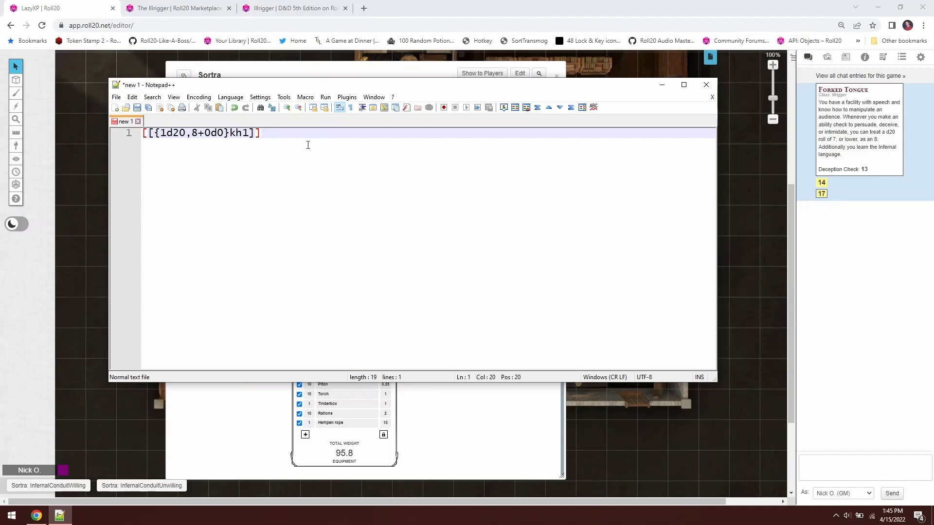
pyautogui.click(312, 69)
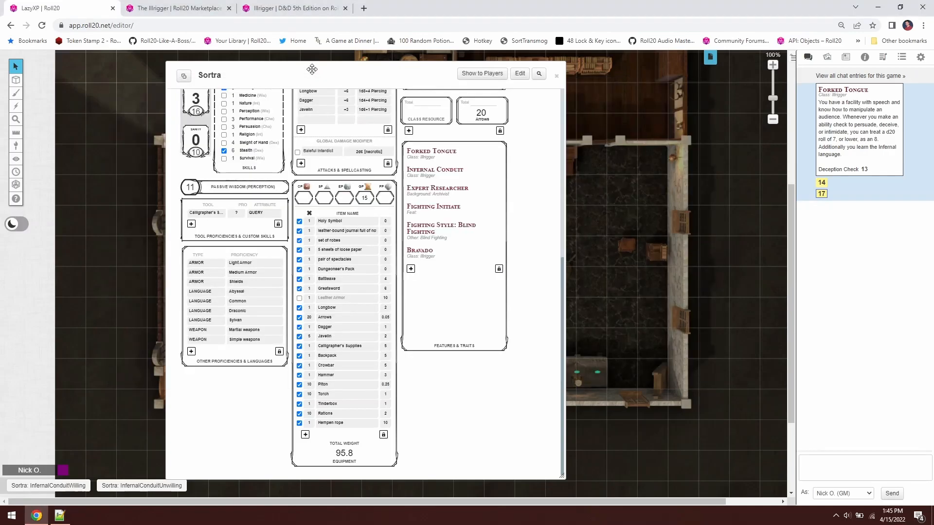
pyautogui.scroll(-5, 388, 131)
pyautogui.scroll(5, 388, 131)
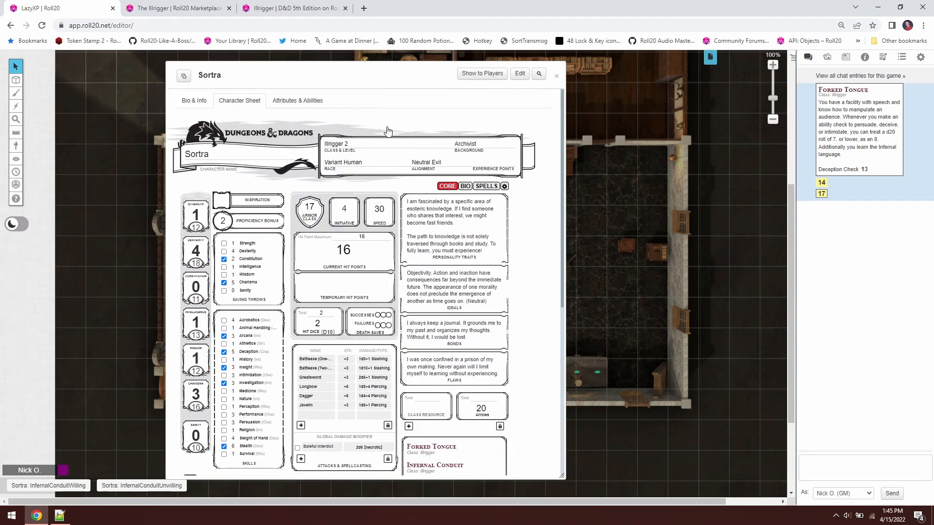
pyautogui.click(307, 101)
pyautogui.scroll(-4, 219, 226)
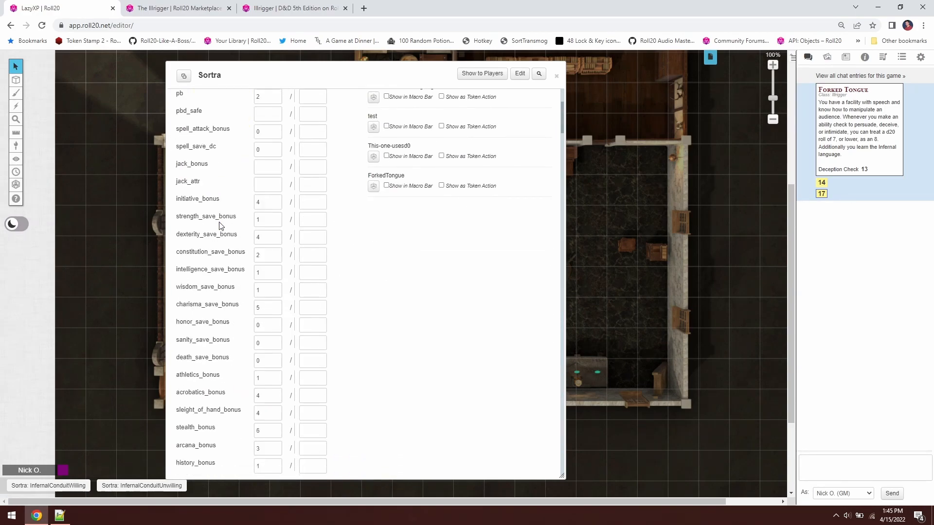
pyautogui.scroll(-4, 219, 225)
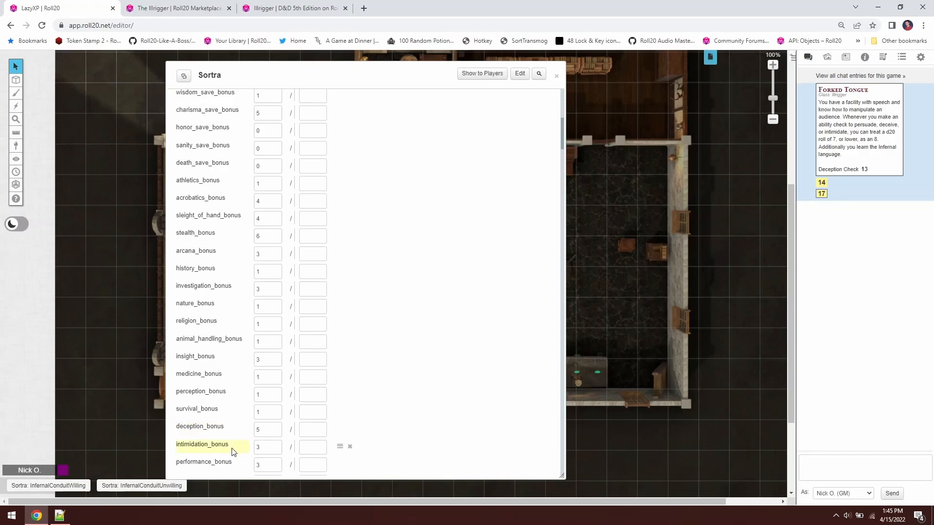
pyautogui.click(60, 516)
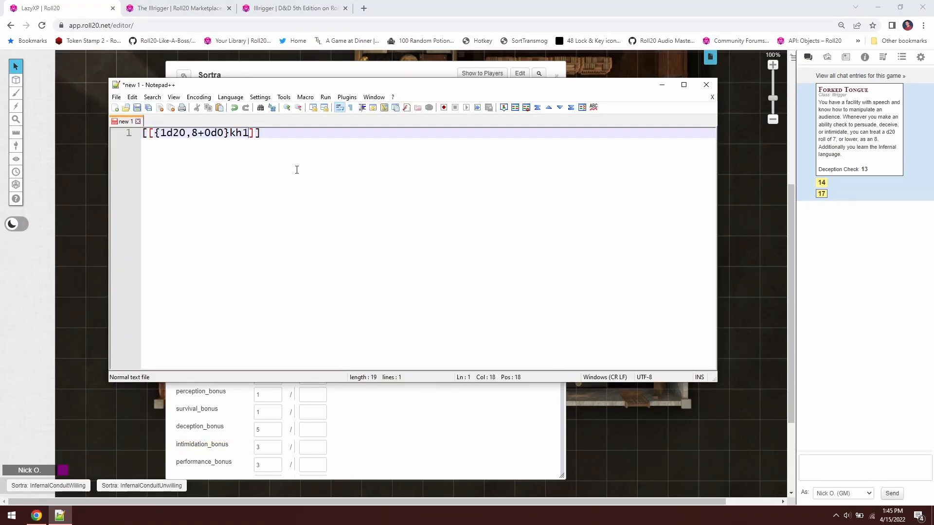
pyautogui.hotkey('ctrl', 'v')
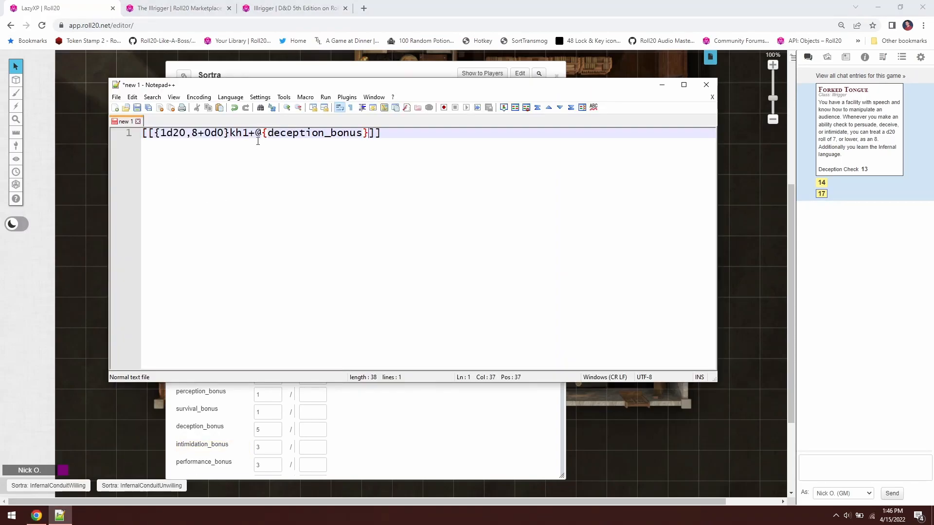
# - Try to roll [[{1d20,8+0d0}kh1+@{deception_bonus}]] directly in the Roll20 game chat
pyautogui.click(382, 133)
pyautogui.moveTo(382, 133); pyautogui.dragTo(129, 133)
pyautogui.hotkey('ctrl', 'c')
pyautogui.click(833, 467)
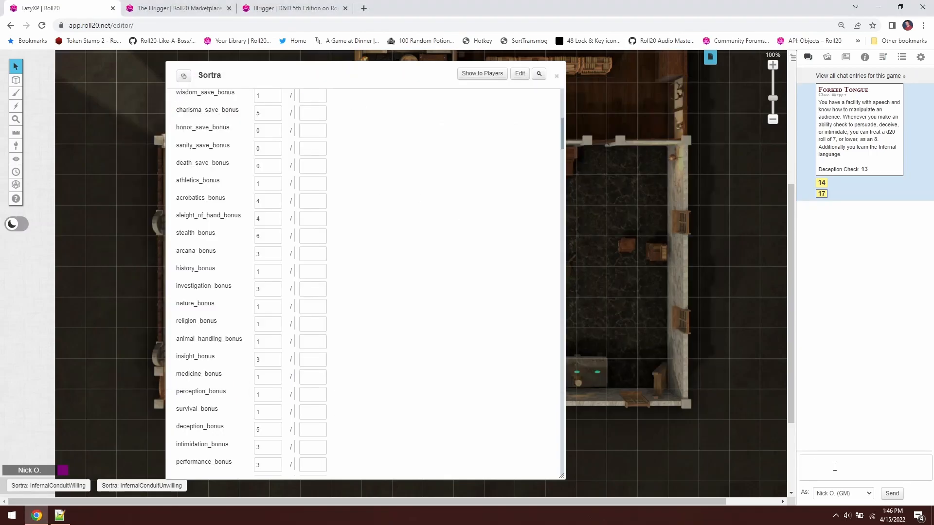
pyautogui.hotkey('ctrl', 'v')
pyautogui.press('Return')
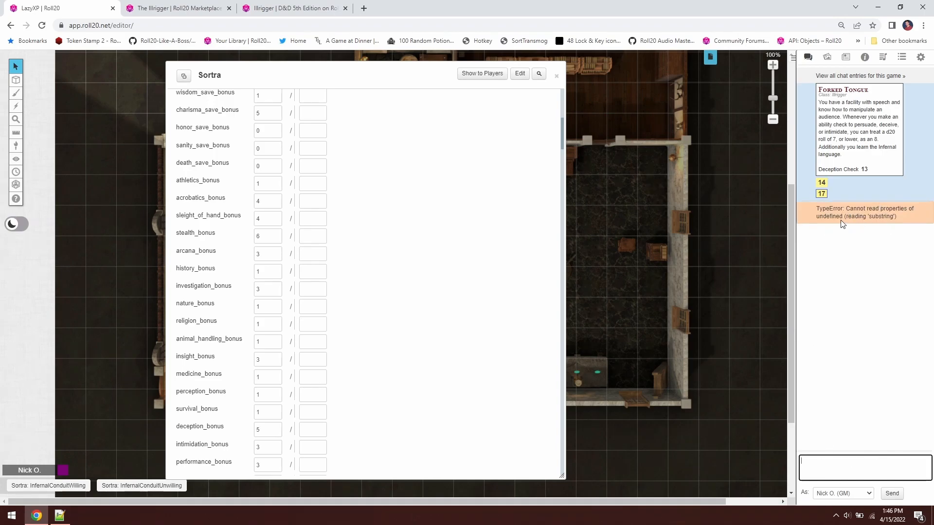
# - Copy the whole expression from Notepad++ and add a new ability to the character in Roll20
pyautogui.hotkey('alt', 'Tab')
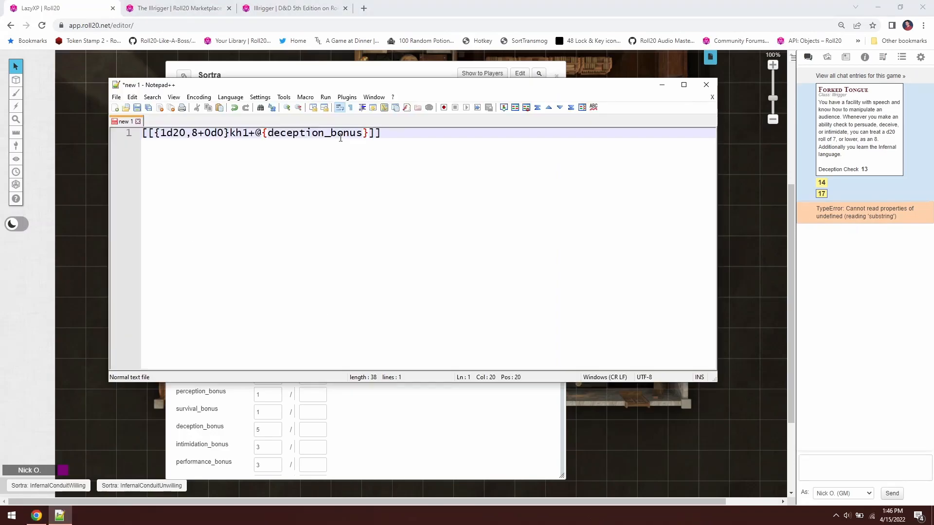
pyautogui.moveTo(374, 135); pyautogui.dragTo(258, 130)
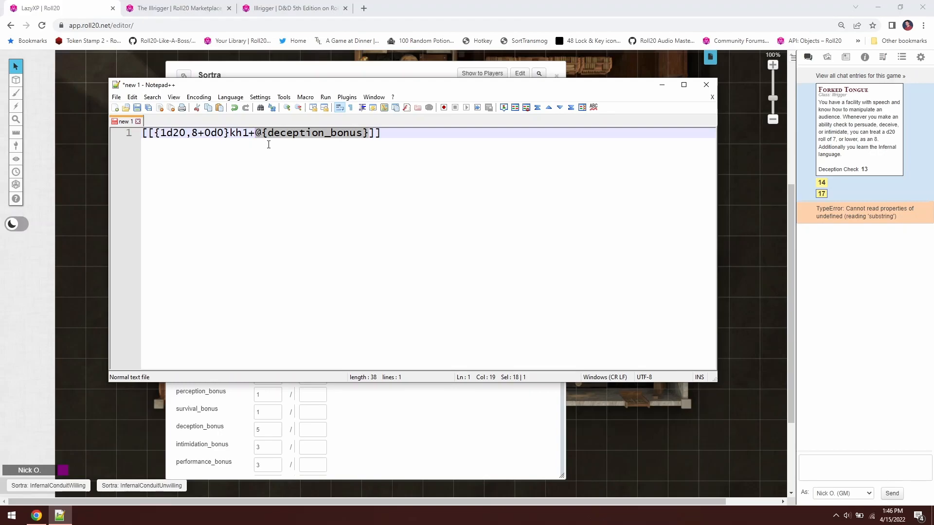
pyautogui.press('End')
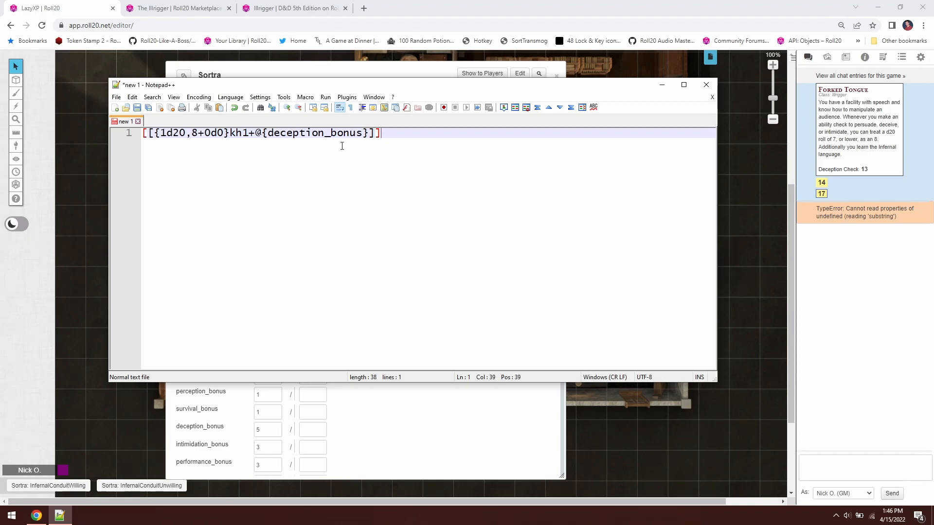
pyautogui.moveTo(396, 134); pyautogui.dragTo(130, 135)
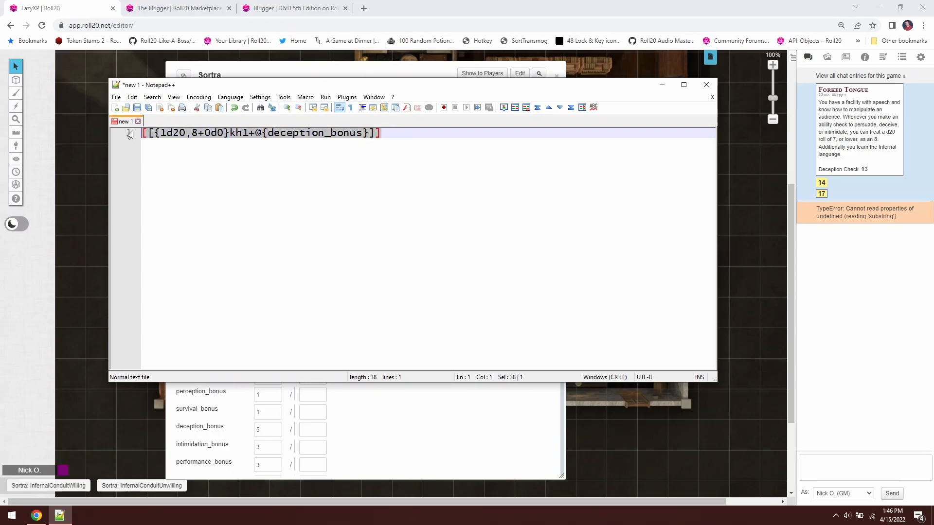
pyautogui.click(311, 67)
pyautogui.scroll(7, 452, 143)
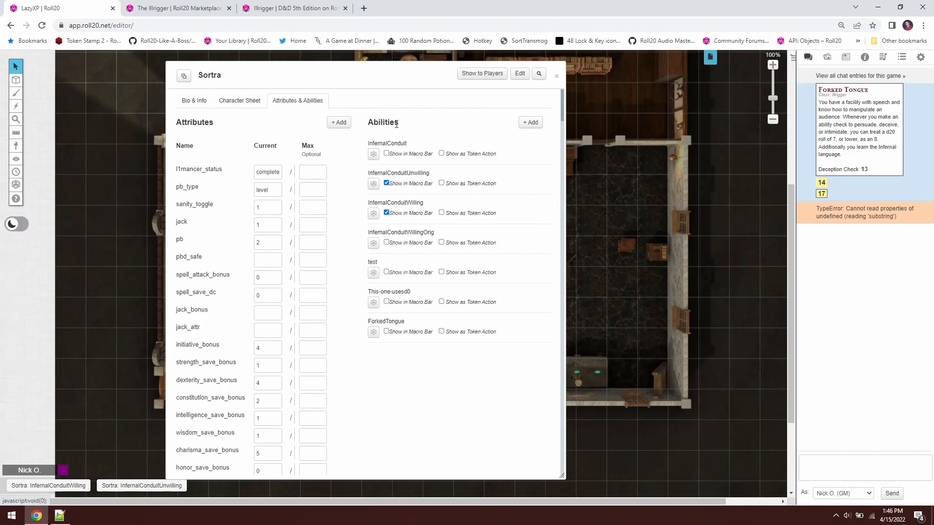
pyautogui.click(533, 123)
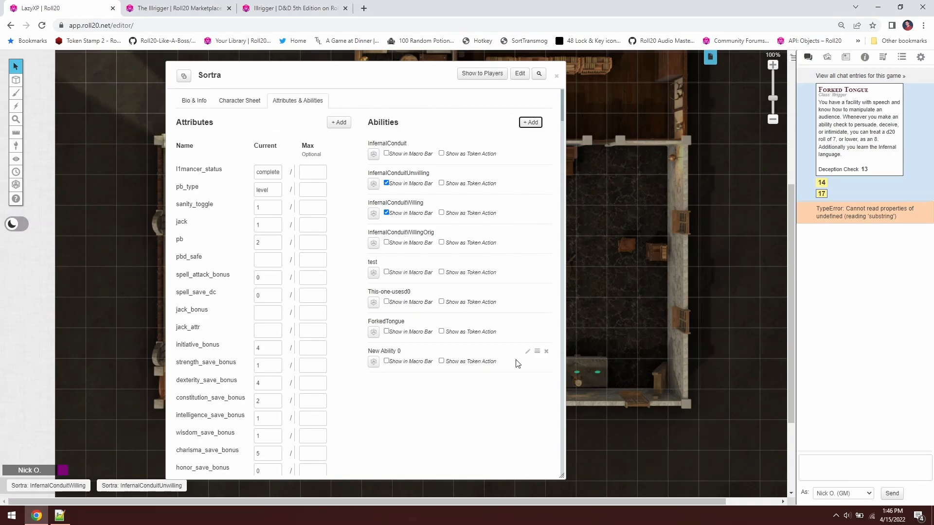
# - Open the new ability for editing and name it Test
pyautogui.click(527, 355)
pyautogui.moveTo(418, 356); pyautogui.dragTo(344, 346)
pyautogui.write('TRest')
pyautogui.press('BackSpace')
pyautogui.press('BackSpace')
pyautogui.press('BackSpace')
pyautogui.press('BackSpace')
pyautogui.write('est')
# - Enter [[{1d20,8+0d0}kh1+@{deception_bonus}]] as the Test ability's macro text and run it
pyautogui.click(407, 392)
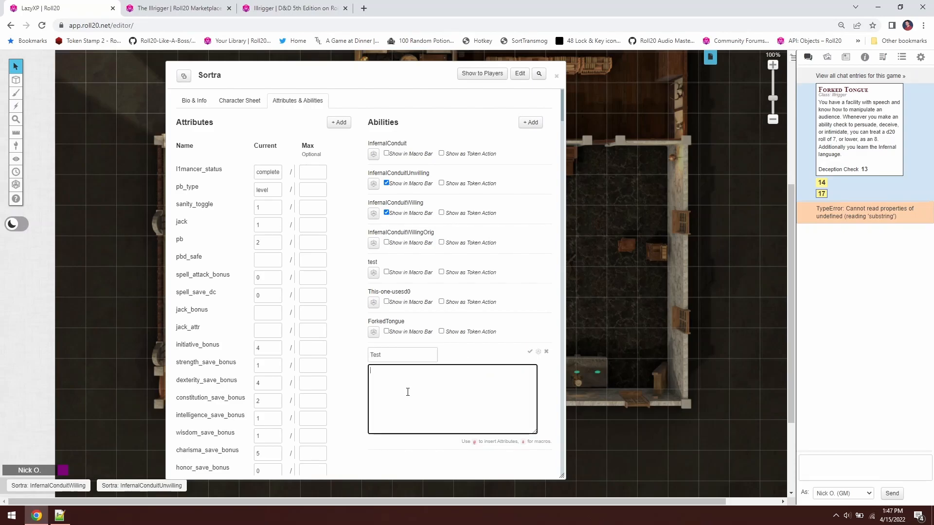
pyautogui.hotkey('ctrl', 'v')
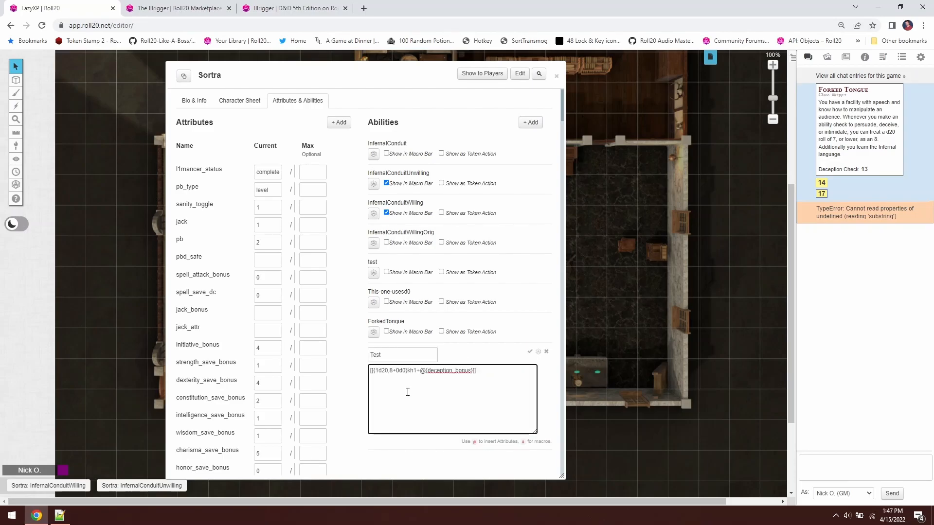
pyautogui.click(538, 353)
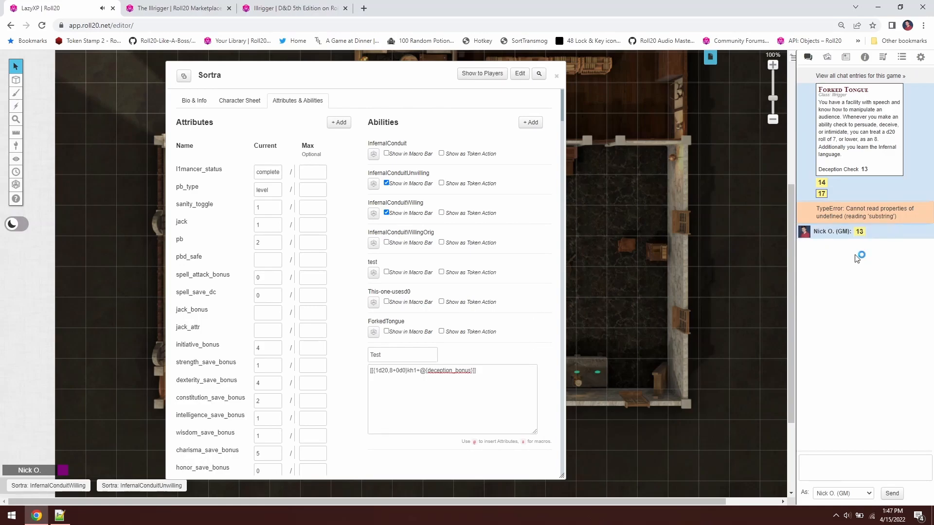
# - Add the query ?{Which Skill?|Deception|Intimidation|Persuasion} on a new line below the three roll expressions in Notepad++, leaving one blank line between
pyautogui.moveTo(864, 239)
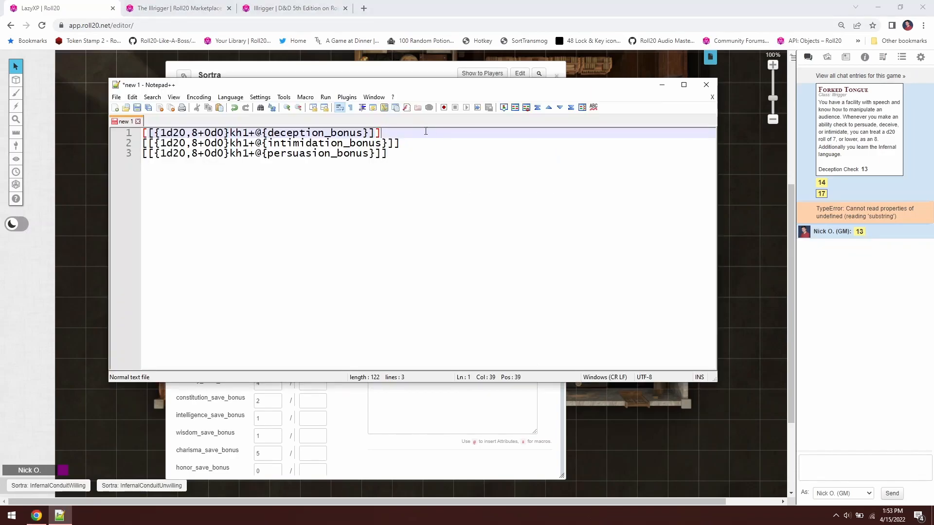
pyautogui.click(434, 145)
pyautogui.click(436, 159)
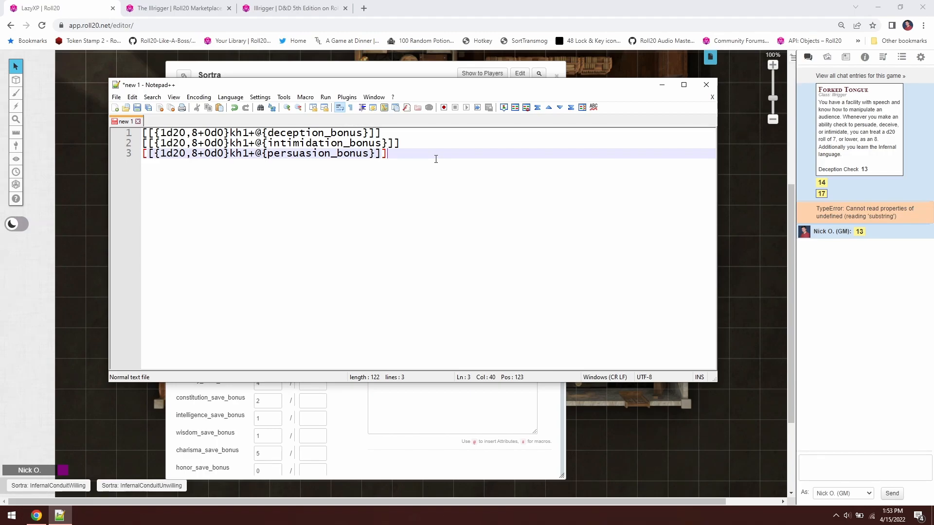
pyautogui.press('Return')
pyautogui.press('Return')
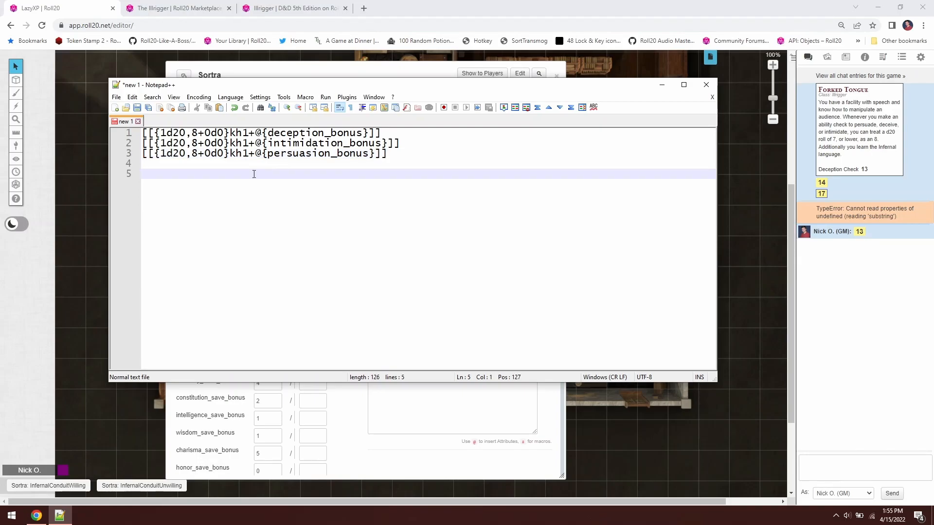
pyautogui.hotkey('ctrl', 'v')
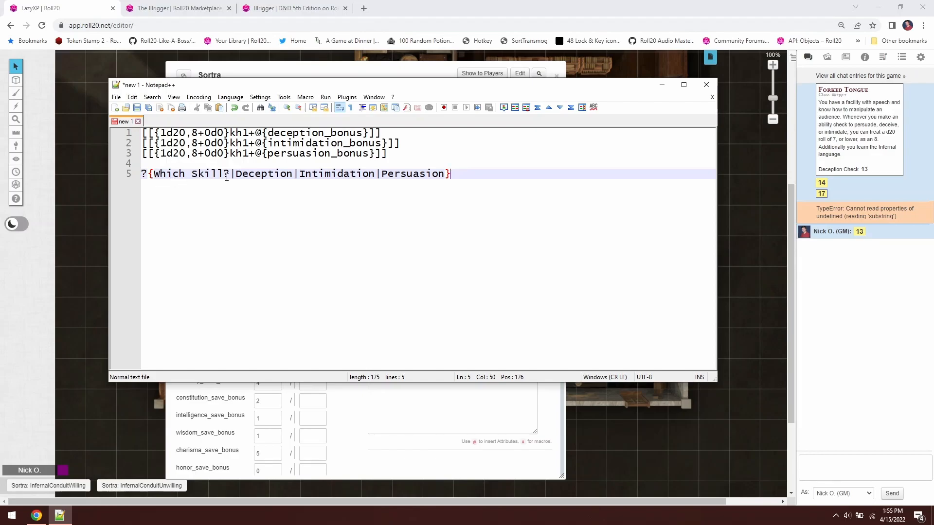
pyautogui.click(320, 174)
pyautogui.click(395, 170)
pyautogui.moveTo(301, 174); pyautogui.dragTo(294, 174)
pyautogui.press('End')
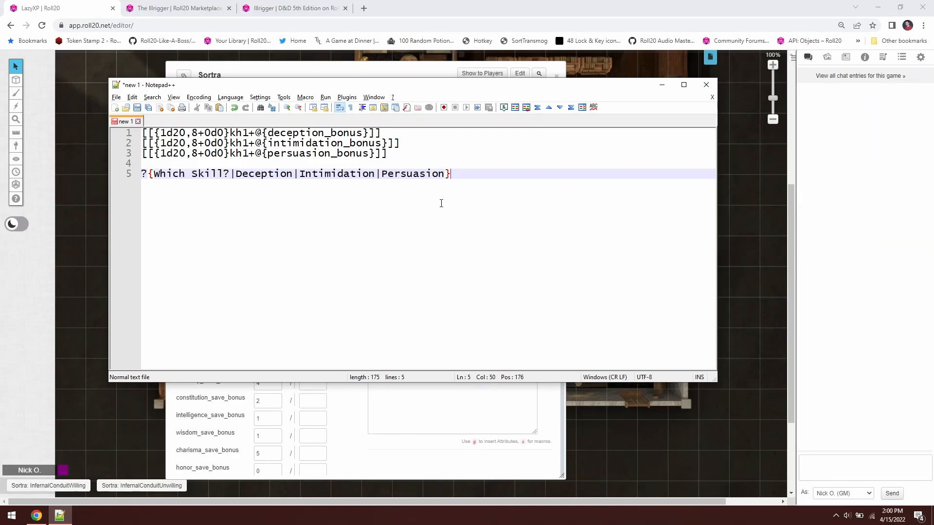
# - Copy the skill query into the Roll20 chat, send it, and submit Intimidation as the chosen skill
pyautogui.moveTo(451, 173); pyautogui.dragTo(134, 175)
pyautogui.hotkey('ctrl', 'c')
pyautogui.click(822, 467)
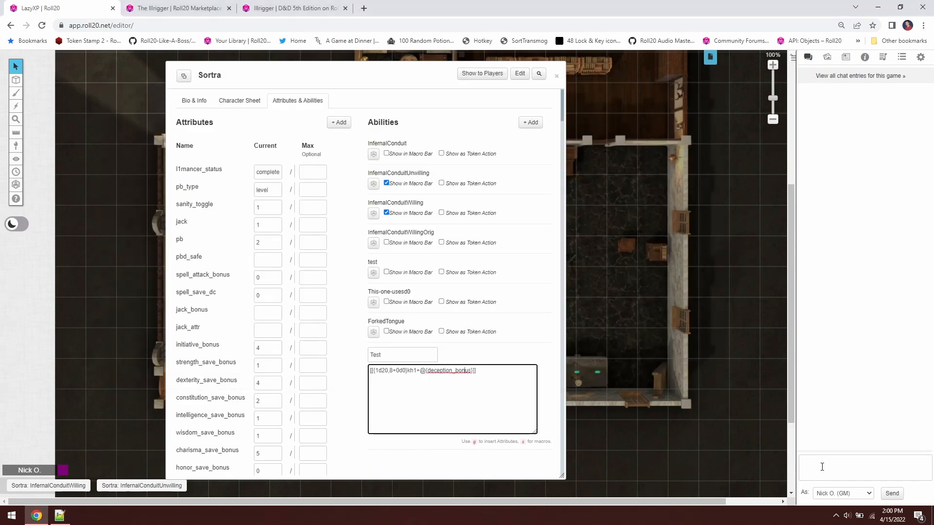
pyautogui.hotkey('ctrl', 'v')
pyautogui.press('Return')
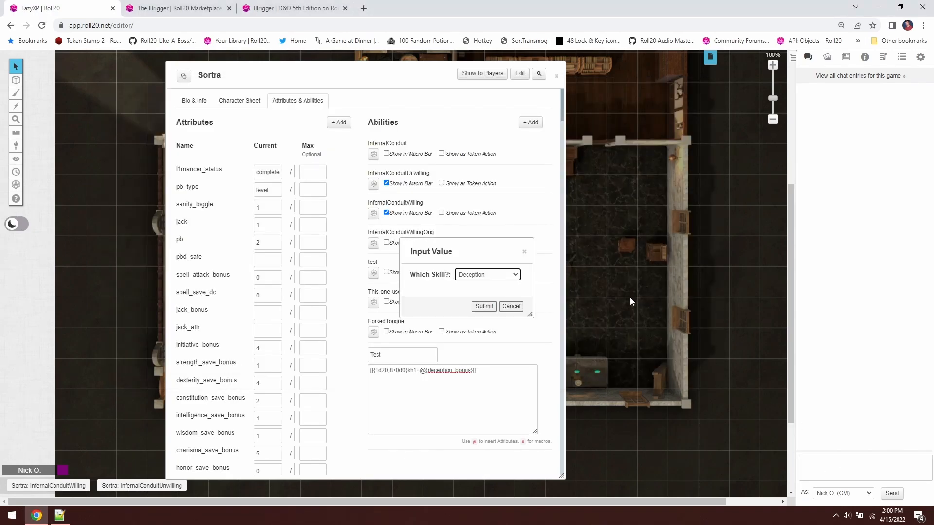
pyautogui.click(510, 275)
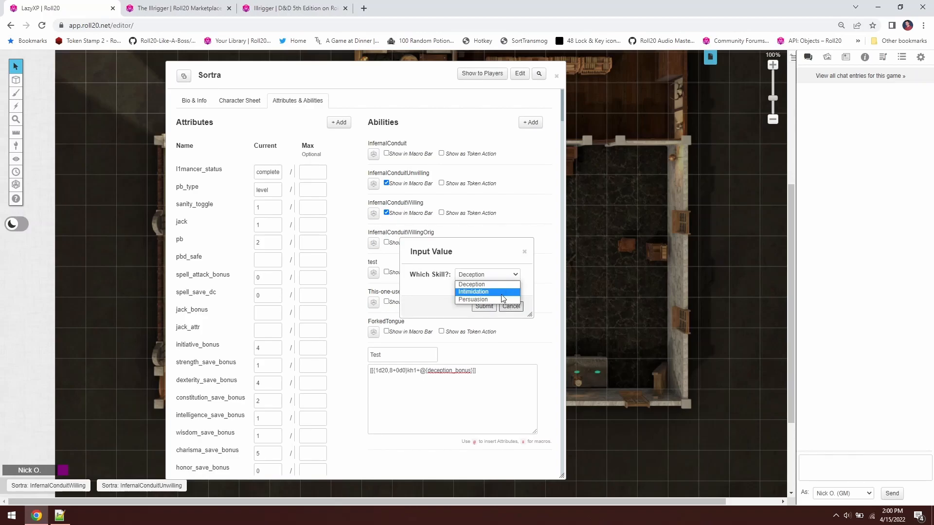
pyautogui.click(501, 294)
pyautogui.click(485, 306)
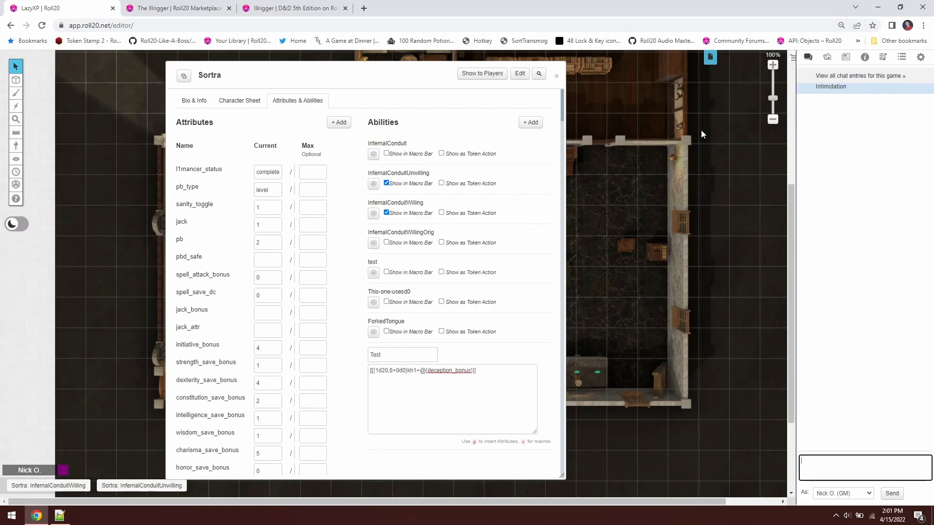
# - In Notepad++, insert a comma and the expression [[{1d20,8+0d0}kh1+@{deception_bonus}]] after the Deception option in the skill query
pyautogui.hotkey('alt', 'Tab')
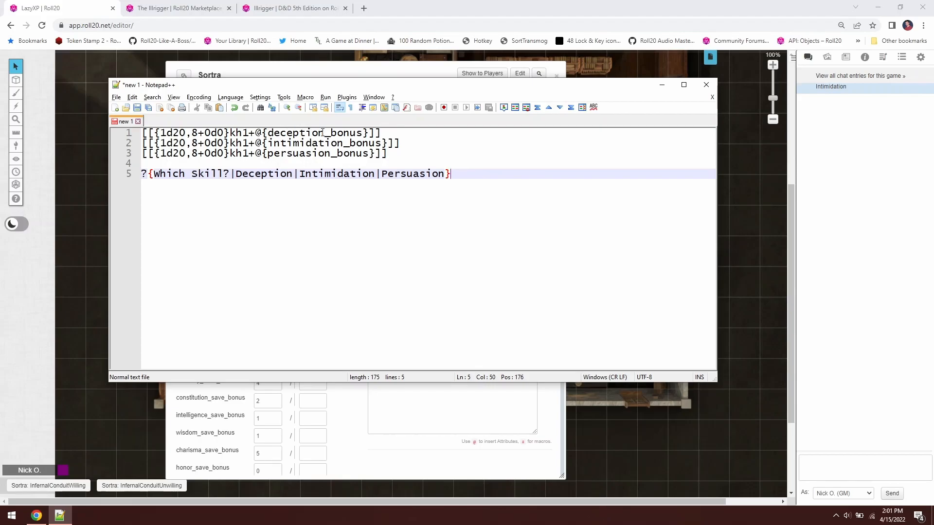
pyautogui.click(292, 174)
pyautogui.write(',')
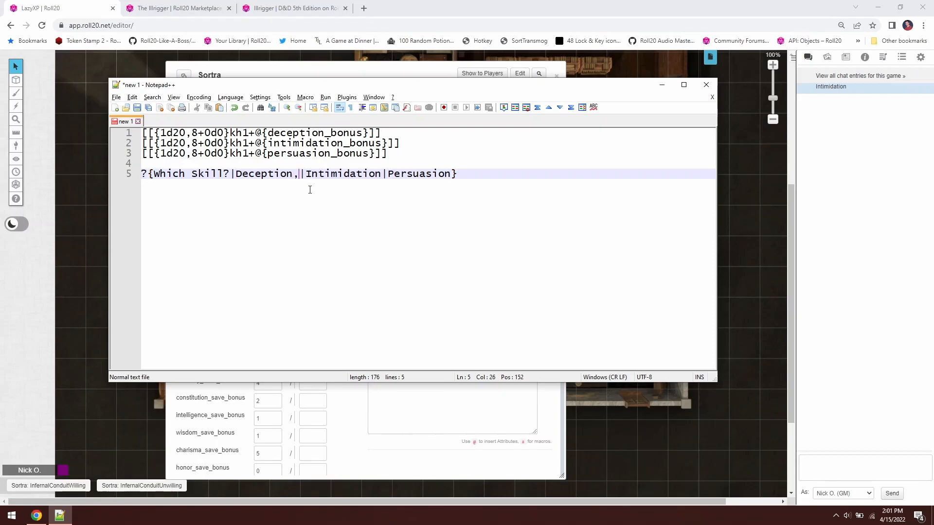
pyautogui.moveTo(383, 134); pyautogui.dragTo(139, 123)
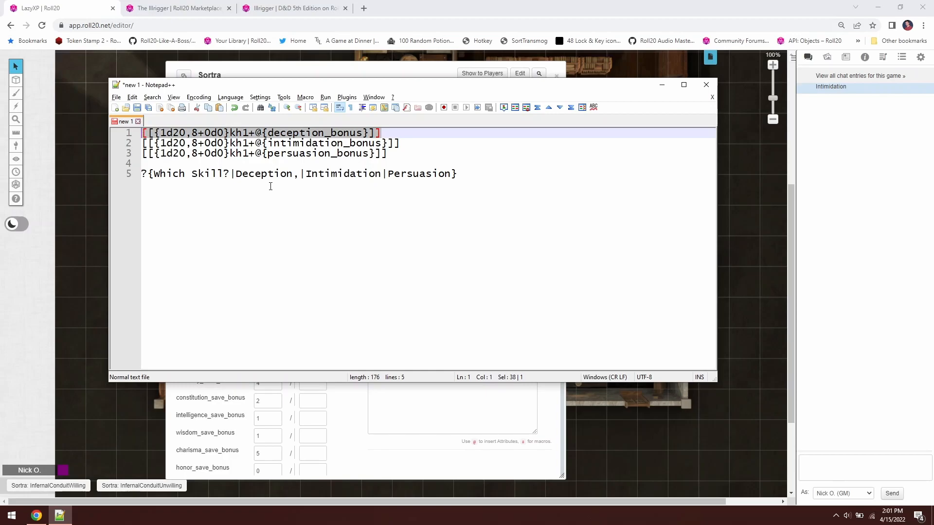
pyautogui.click(298, 175)
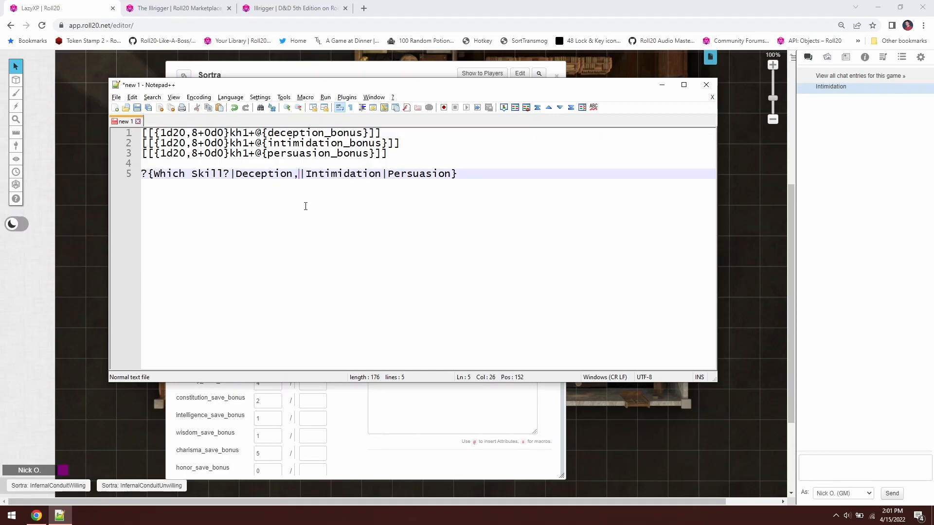
pyautogui.hotkey('ctrl', 'v')
pyautogui.press('End')
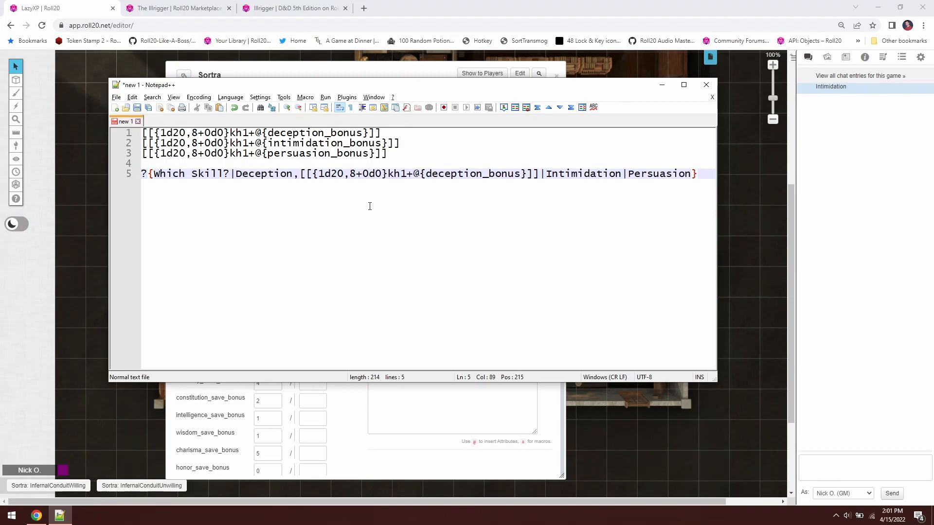
# - Try the skill query with the unescaped Deception roll as the Test ability's macro text in Roll20 and run it
pyautogui.moveTo(630, 190); pyautogui.dragTo(408, 166)
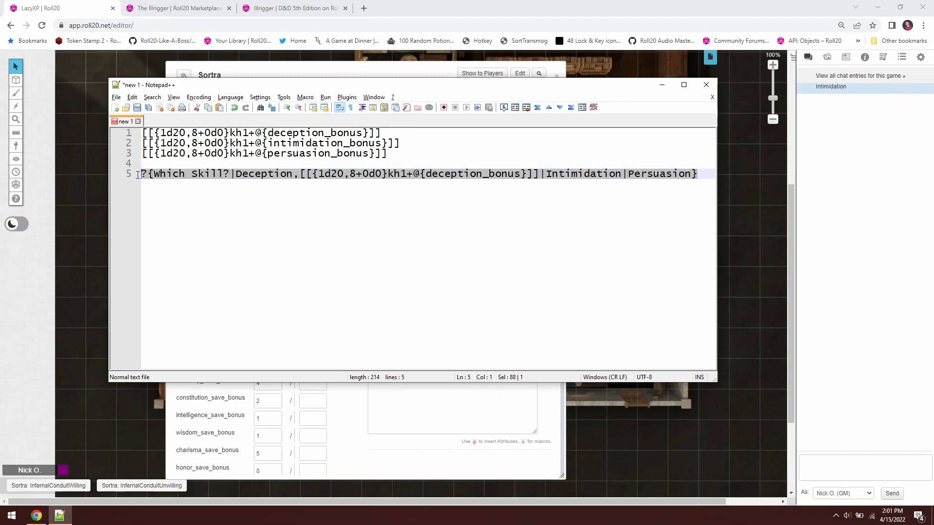
pyautogui.click(433, 392)
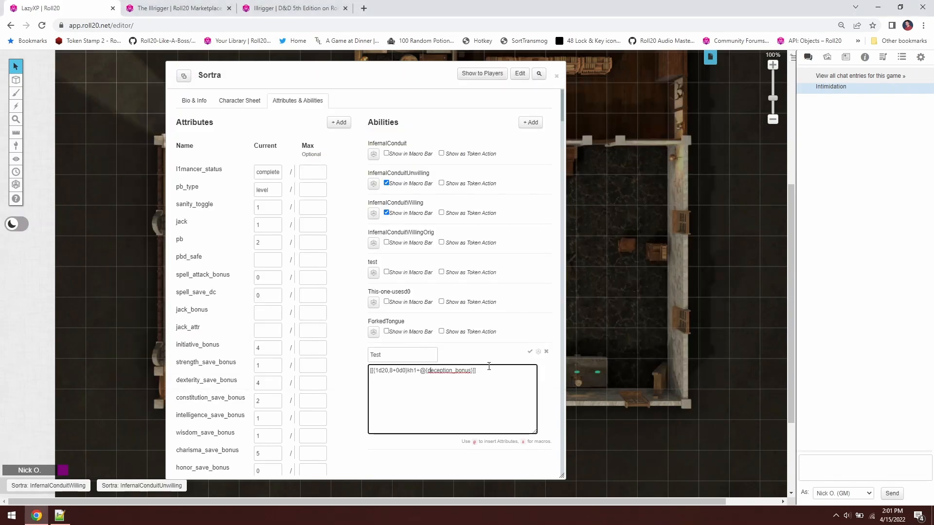
pyautogui.moveTo(488, 370); pyautogui.dragTo(349, 370)
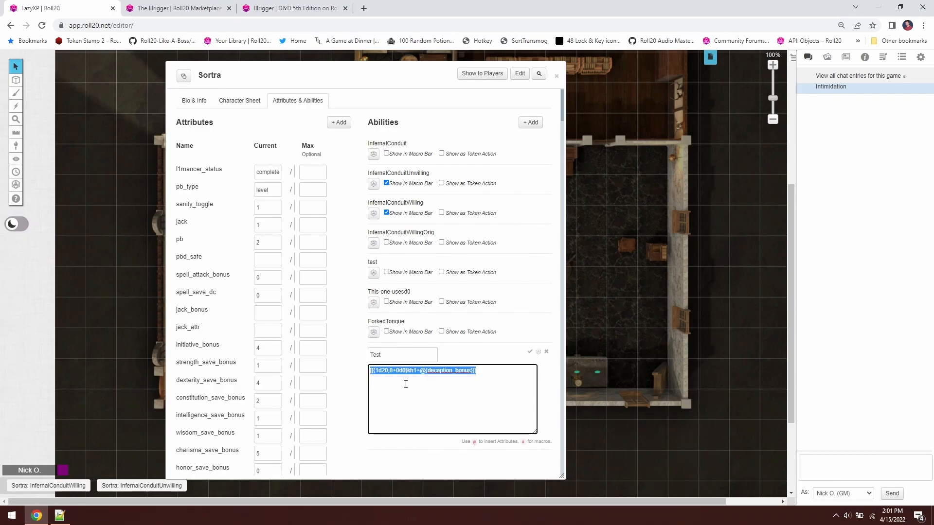
pyautogui.hotkey('ctrl', 'v')
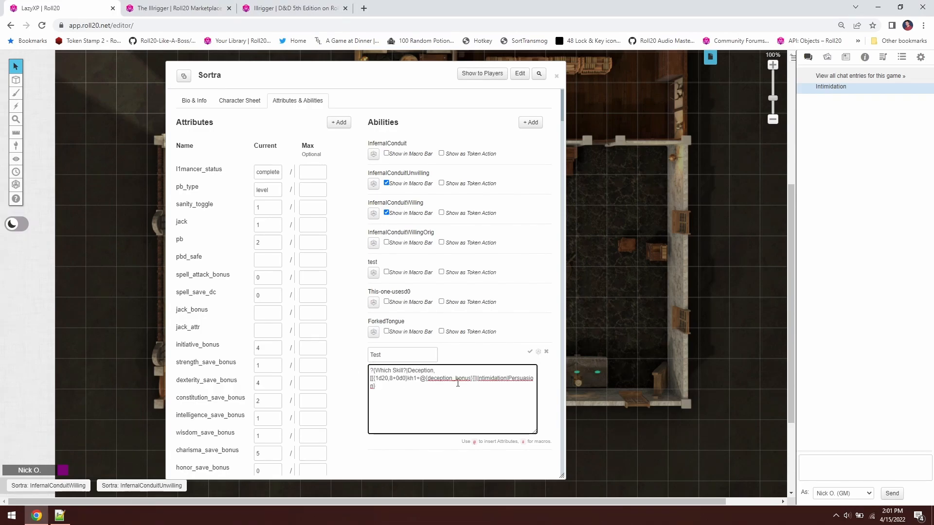
pyautogui.click(539, 354)
pyautogui.click(488, 276)
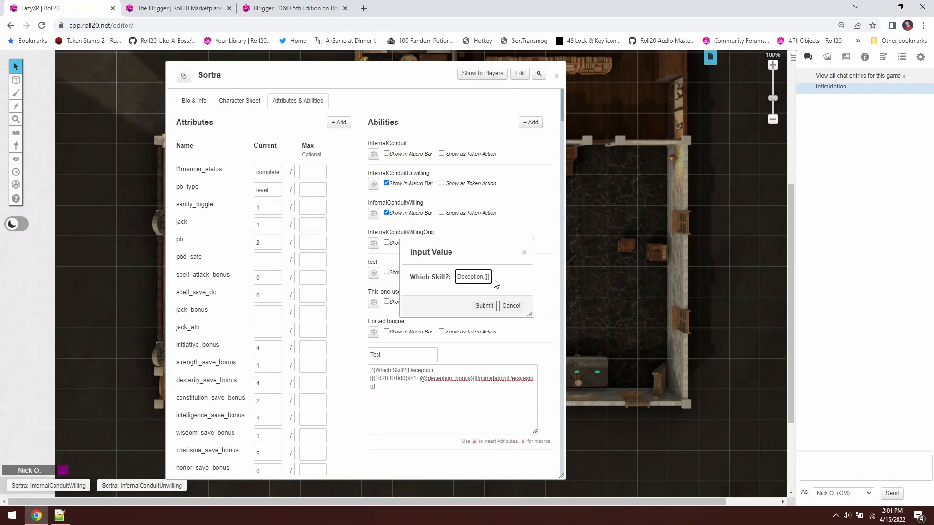
# - In the Notepad++ query, replace the closing brace after 8+0d0 in the Deception roll with the HTML entity &#125;
pyautogui.hotkey('alt', 'Tab')
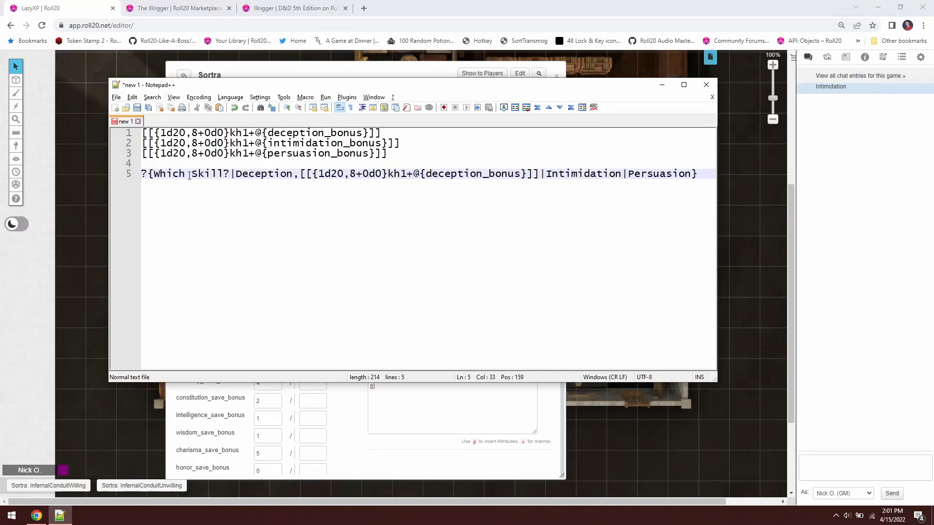
pyautogui.moveTo(153, 173); pyautogui.dragTo(142, 174)
pyautogui.click(383, 176)
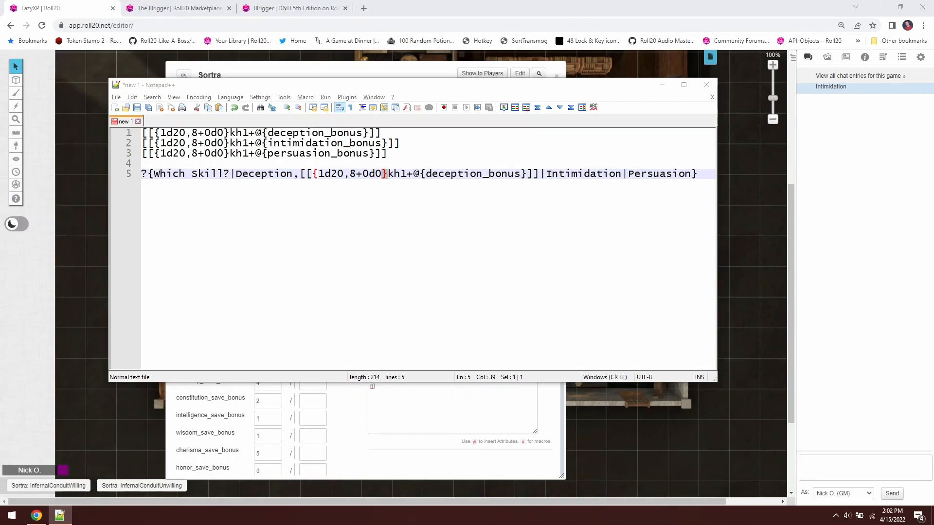
pyautogui.moveTo(388, 174); pyautogui.dragTo(382, 174)
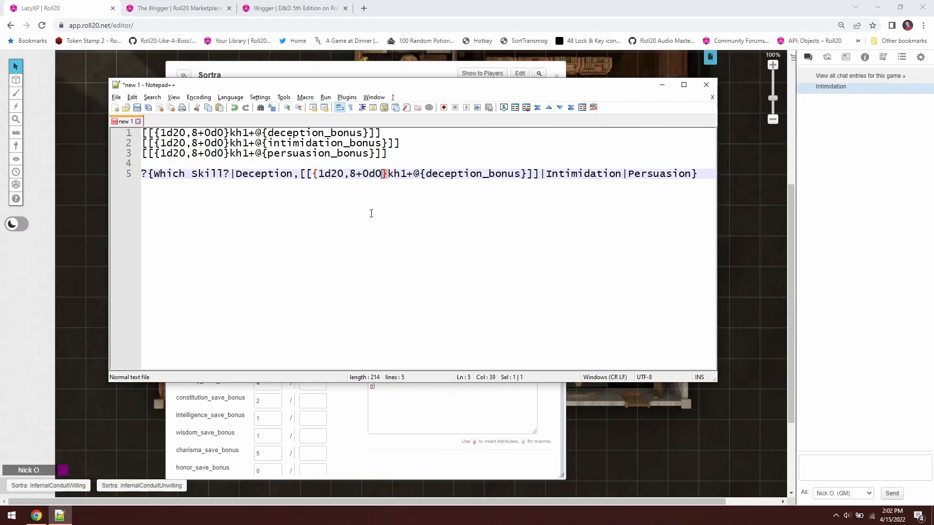
pyautogui.write('&#125')
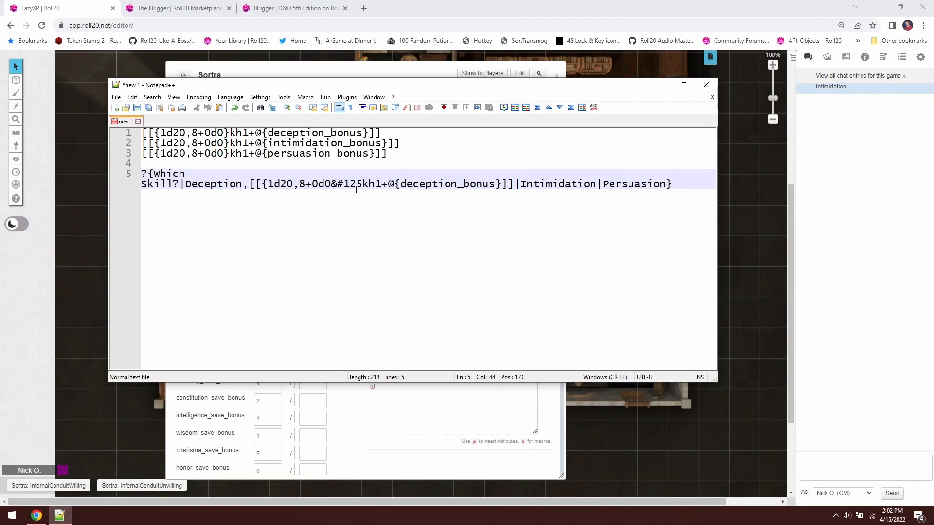
pyautogui.write(';')
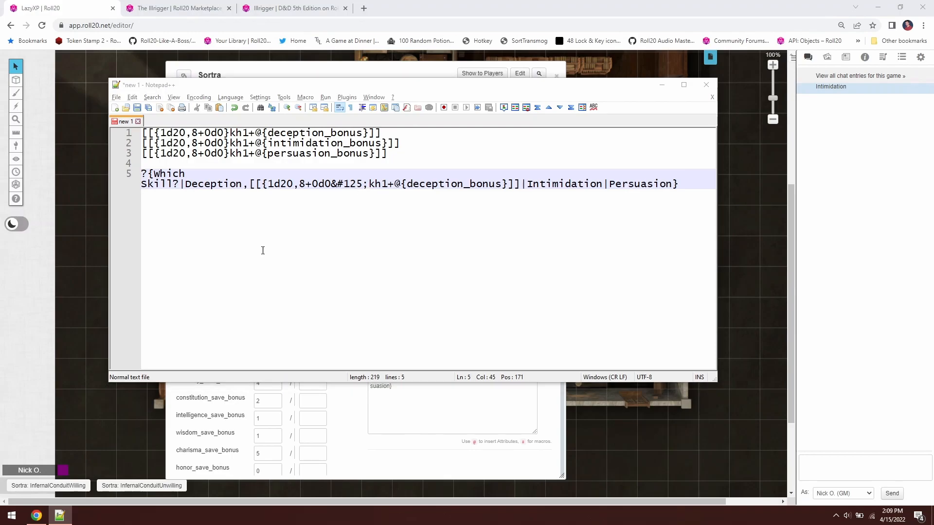
# - Replace the comma after 1d20 in the query's Deception roll with the HTML entity &#44;
pyautogui.moveTo(298, 185); pyautogui.dragTo(295, 184)
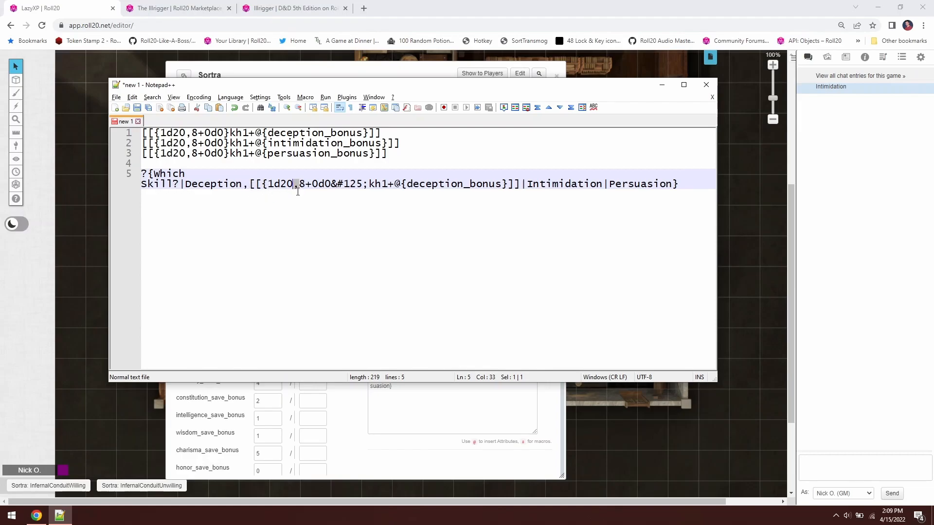
pyautogui.moveTo(295, 187); pyautogui.dragTo(298, 187)
pyautogui.write('&#44;')
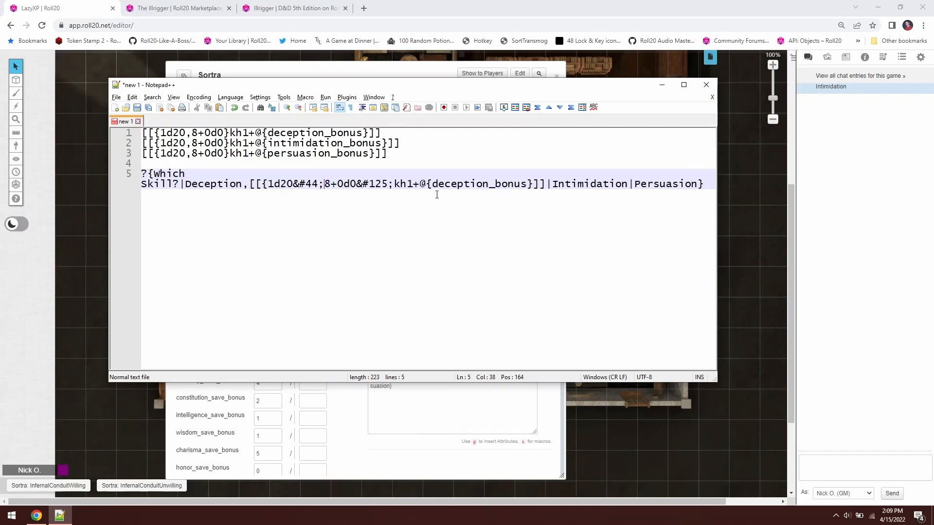
# - Replace the Roll20 Test ability's macro text with the whole skill query containing the escaped Deception roll
pyautogui.moveTo(698, 184); pyautogui.dragTo(126, 176)
pyautogui.hotkey('ctrl', 'c')
pyautogui.click(406, 402)
pyautogui.moveTo(403, 379); pyautogui.dragTo(352, 356)
pyautogui.hotkey('ctrl', 'a')
pyautogui.press('BackSpace')
pyautogui.hotkey('ctrl', 'v')
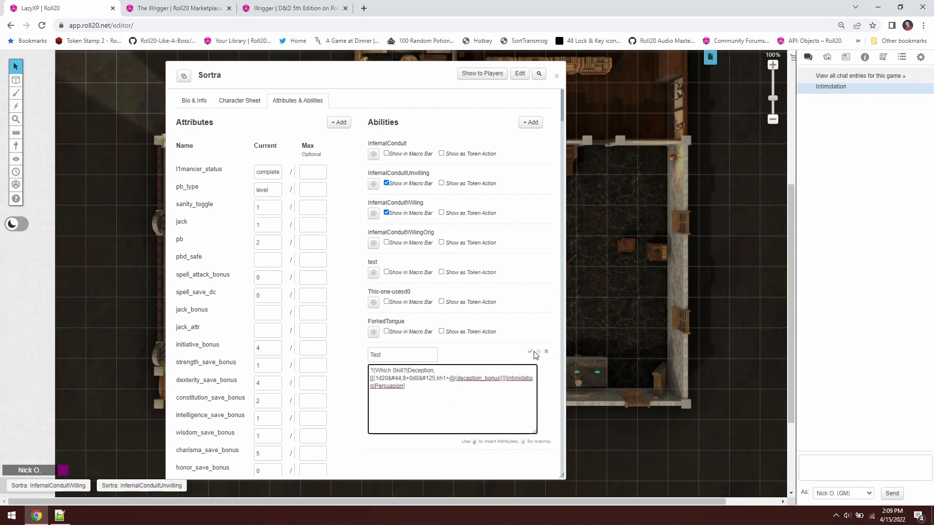
# - Run the Test ability and submit Deception as the chosen skill
pyautogui.click(538, 354)
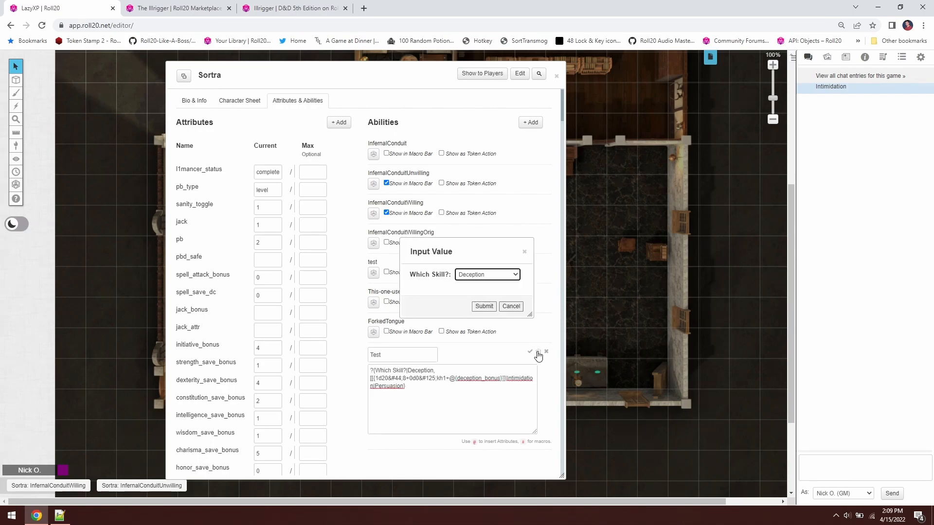
pyautogui.click(506, 273)
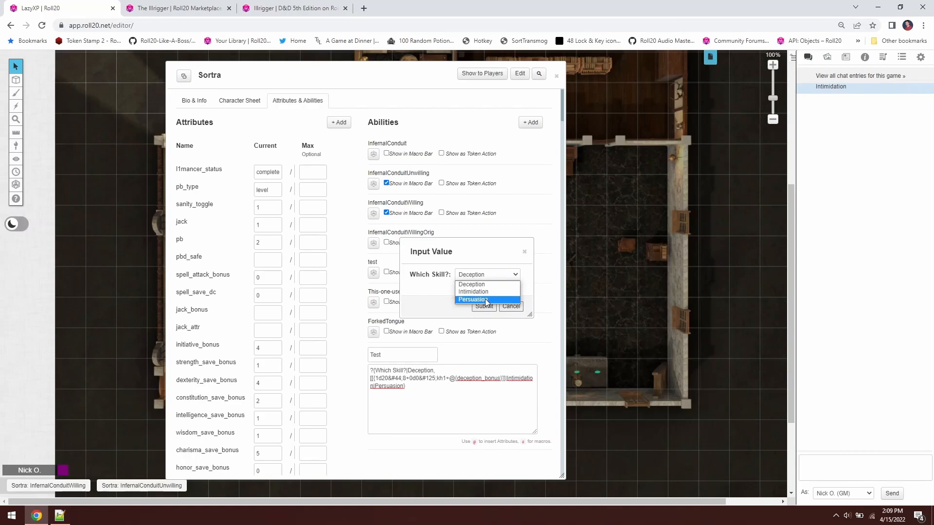
pyautogui.click(512, 284)
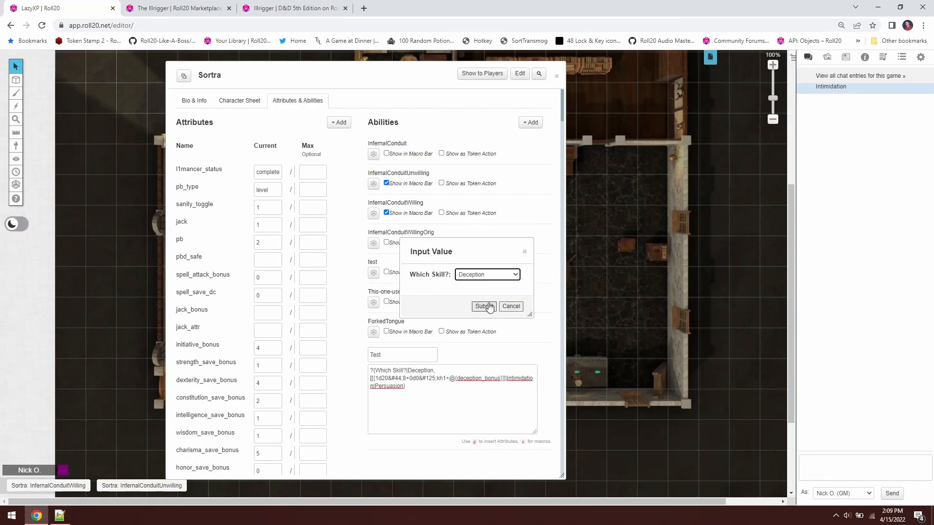
pyautogui.click(490, 307)
pyautogui.moveTo(825, 100)
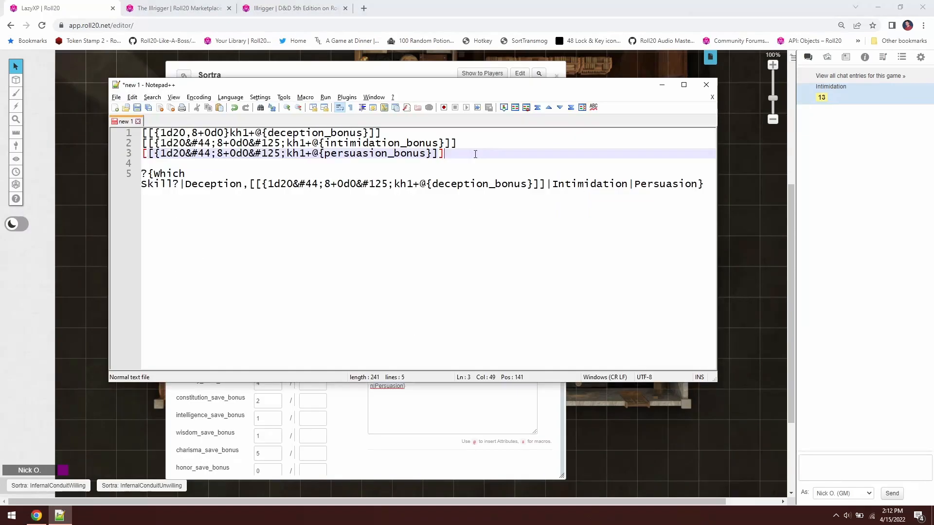
pyautogui.moveTo(453, 153); pyautogui.dragTo(141, 146)
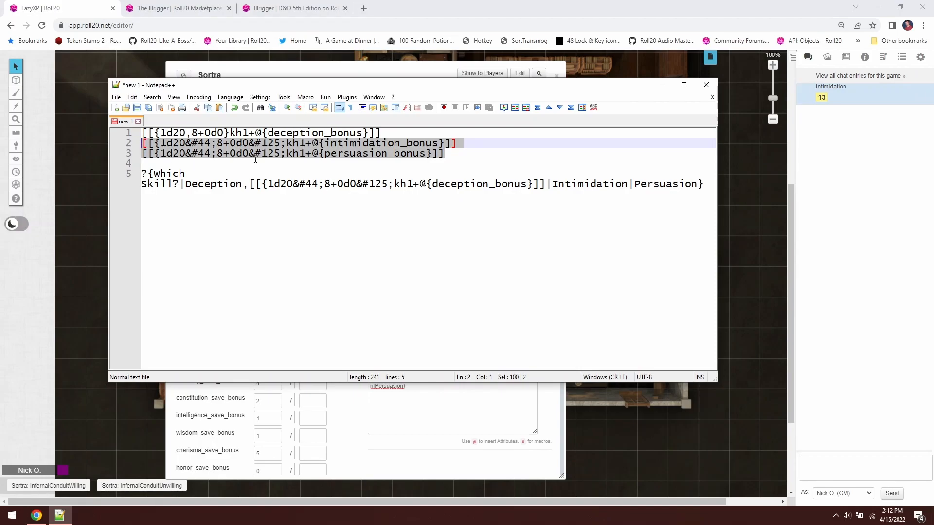
pyautogui.click(351, 171)
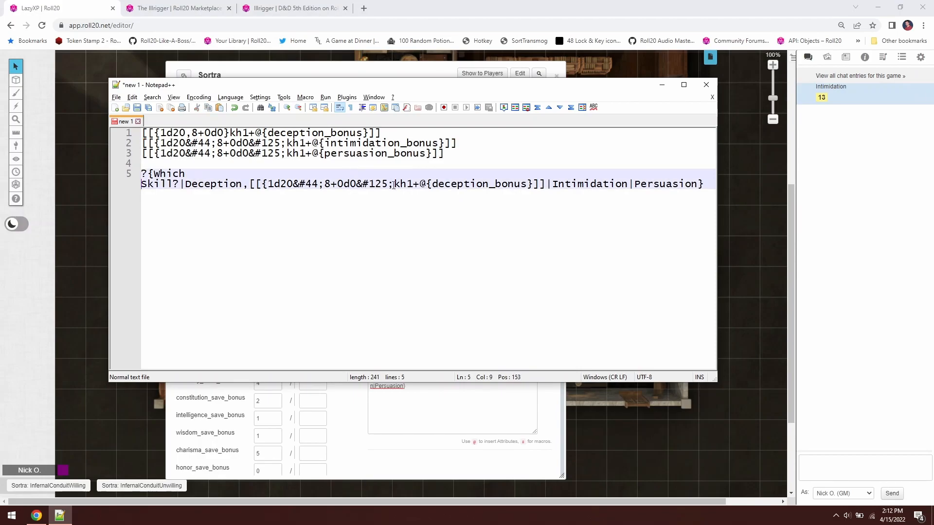
pyautogui.click(534, 184)
pyautogui.moveTo(534, 184); pyautogui.dragTo(529, 183)
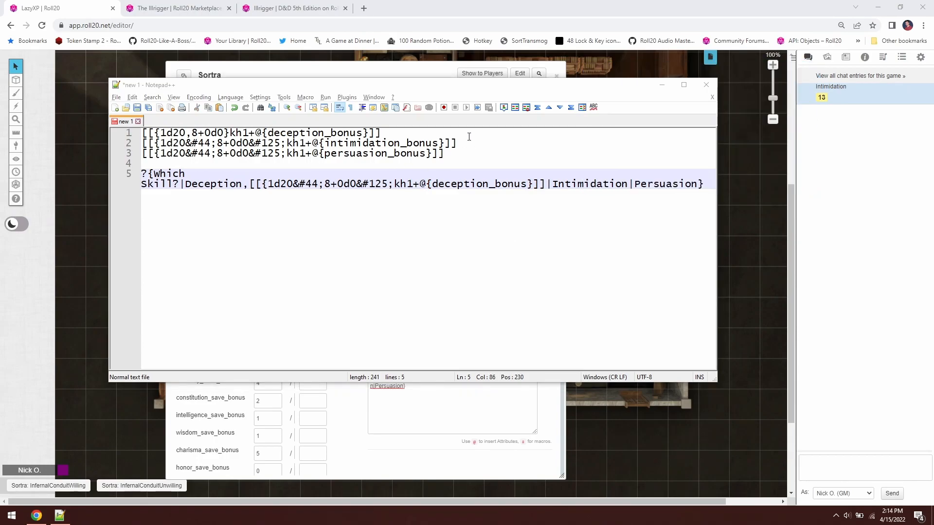
# - In the Notepad++ skill query, add a comma and a copy of the escaped intimidation_bonus roll after the Intimidation option
pyautogui.moveTo(457, 143); pyautogui.dragTo(127, 141)
pyautogui.hotkey('ctrl', 'c')
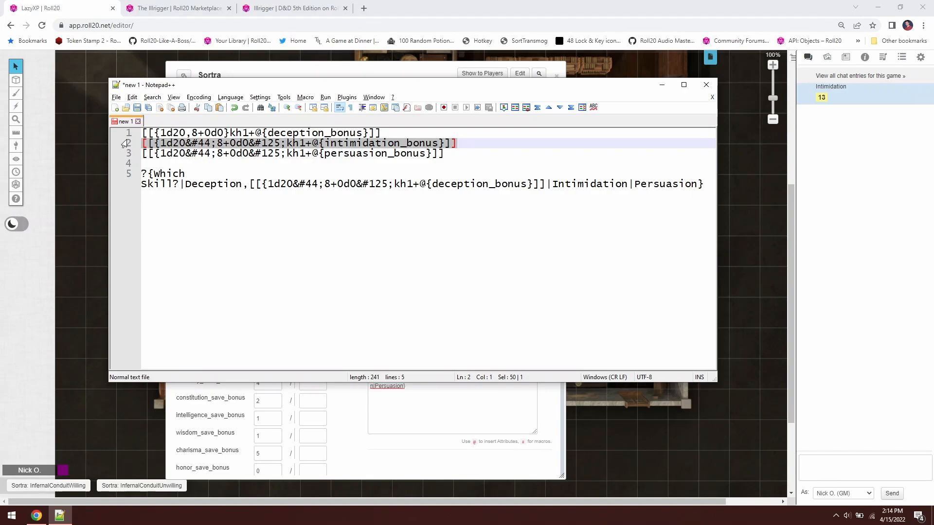
pyautogui.click(625, 178)
pyautogui.write(',')
pyautogui.hotkey('ctrl', 'v')
# - Add a comma and a copy of the escaped persuasion_bonus roll after the query's Persuasion option
pyautogui.click(475, 227)
pyautogui.write(',')
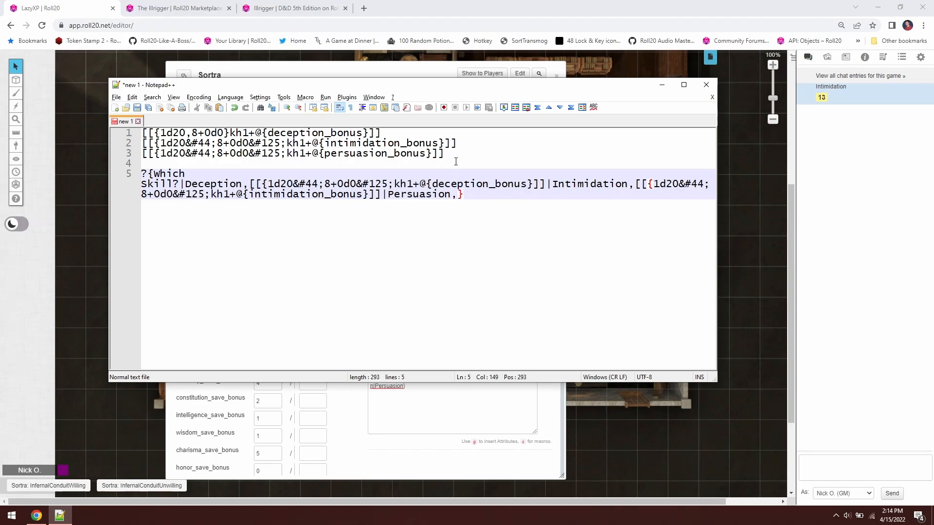
pyautogui.moveTo(445, 154); pyautogui.dragTo(135, 150)
pyautogui.hotkey('ctrl', 'c')
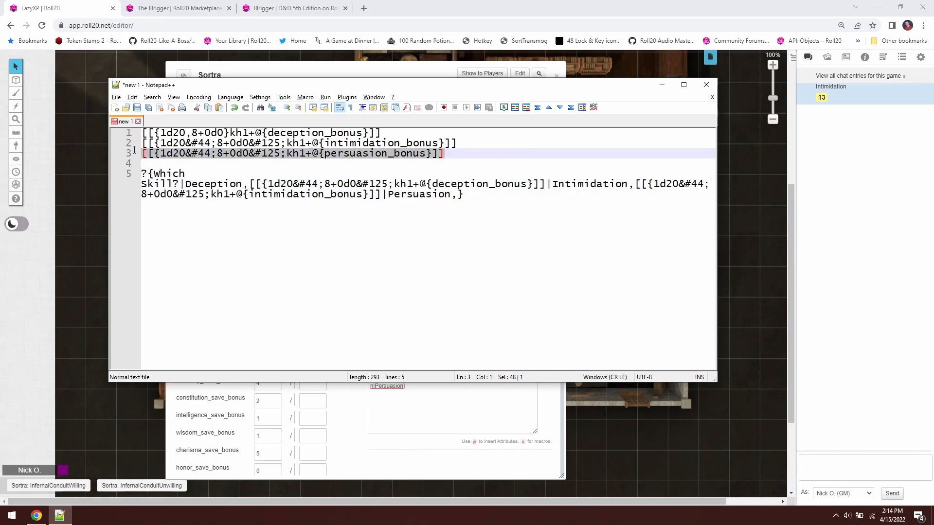
pyautogui.click(461, 196)
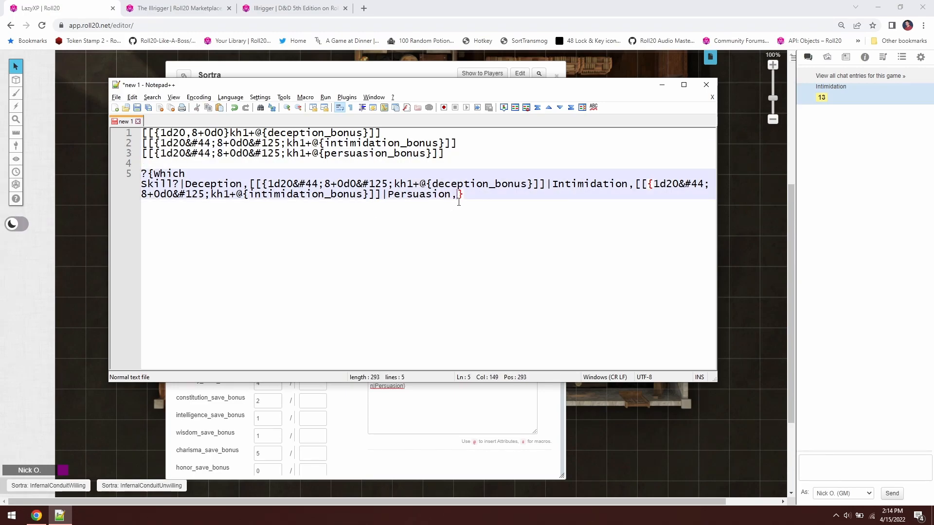
pyautogui.hotkey('ctrl', 'v')
# - Replace the Roll20 Test ability's macro text with the complete query containing all three skill rolls
pyautogui.moveTo(203, 211); pyautogui.dragTo(140, 174)
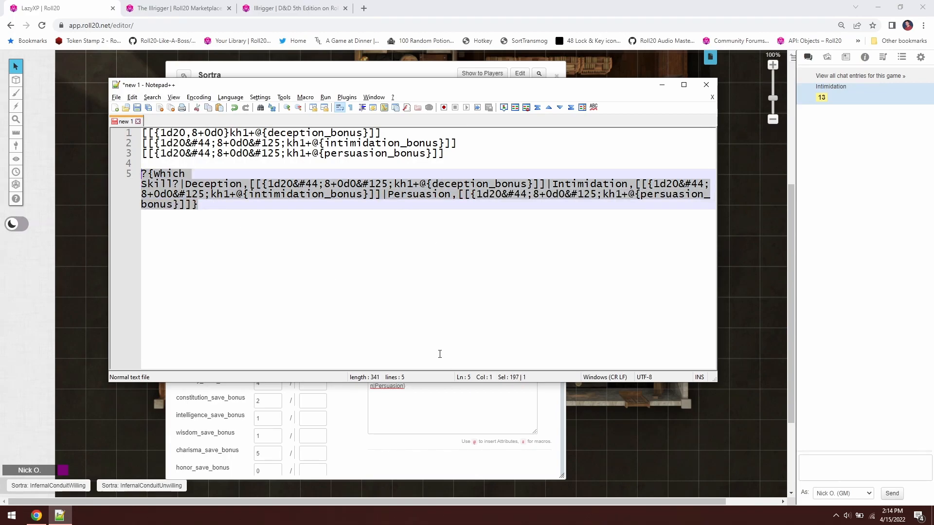
pyautogui.hotkey('ctrl', 'c')
pyautogui.click(438, 394)
pyautogui.hotkey('ctrl', 'a')
pyautogui.hotkey('ctrl', 'v')
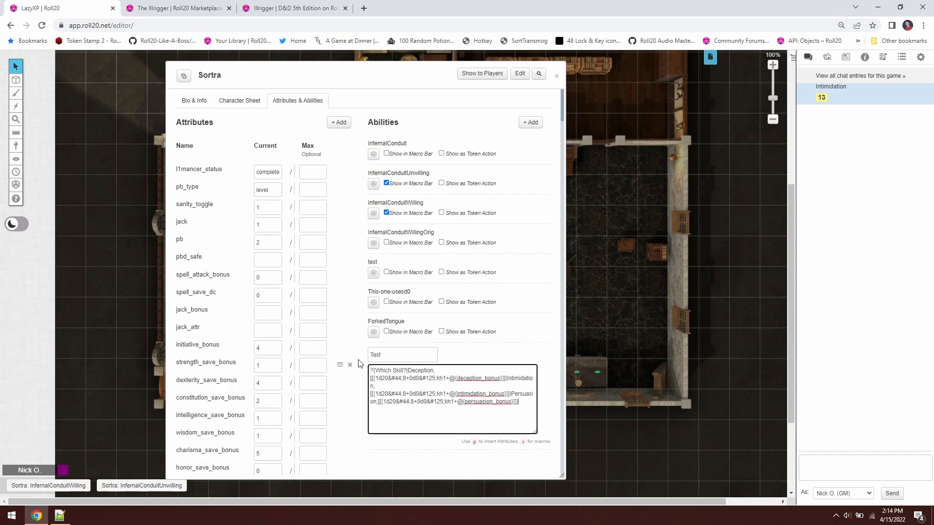
# - Run the Test ability and submit Intimidation as the chosen skill
pyautogui.click(537, 353)
pyautogui.click(512, 274)
pyautogui.click(486, 291)
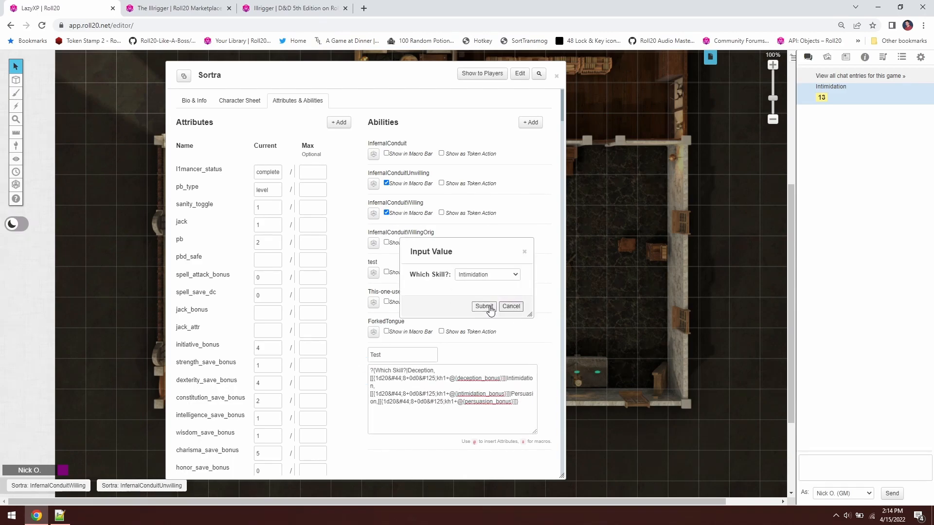
pyautogui.click(485, 307)
pyautogui.moveTo(827, 111)
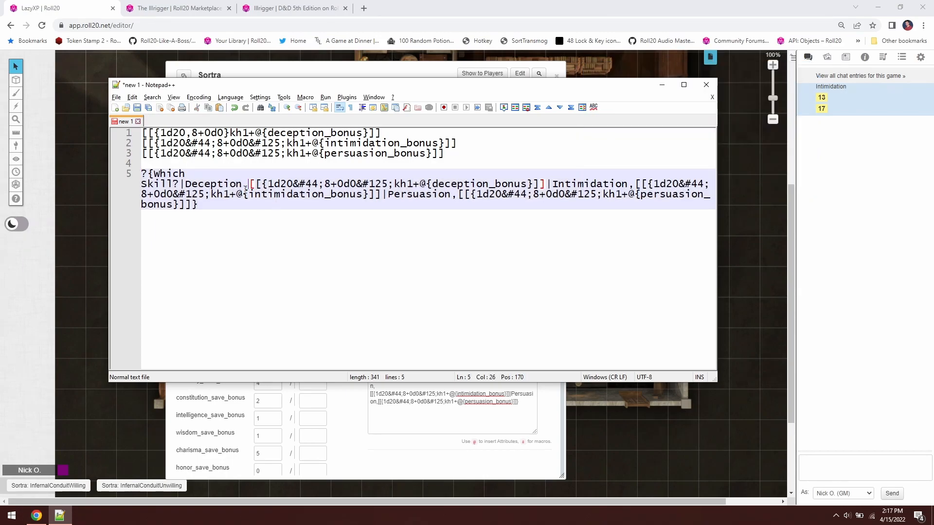
# - In the Notepad++ query, insert the labels Deception Check, Intimidation Check and Persuasion Check before their matching rolls
pyautogui.write('Deception Chec')
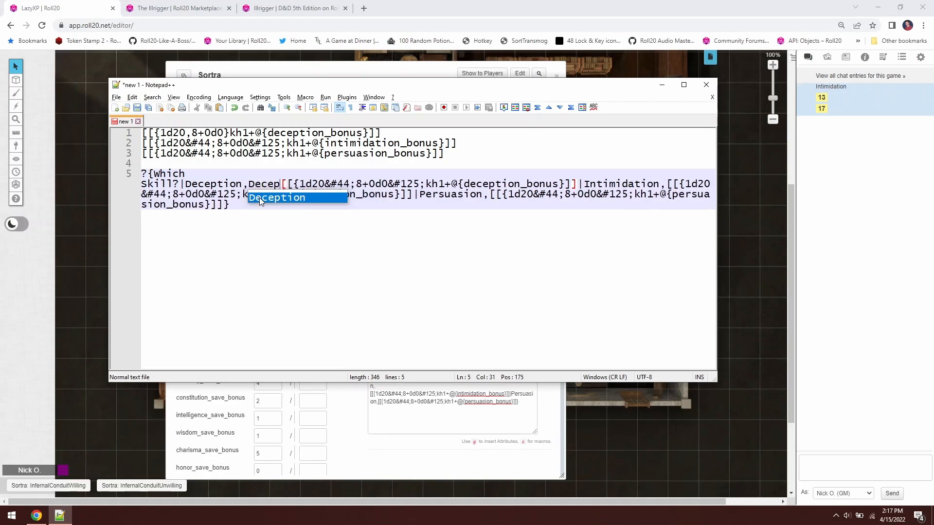
pyautogui.write('k')
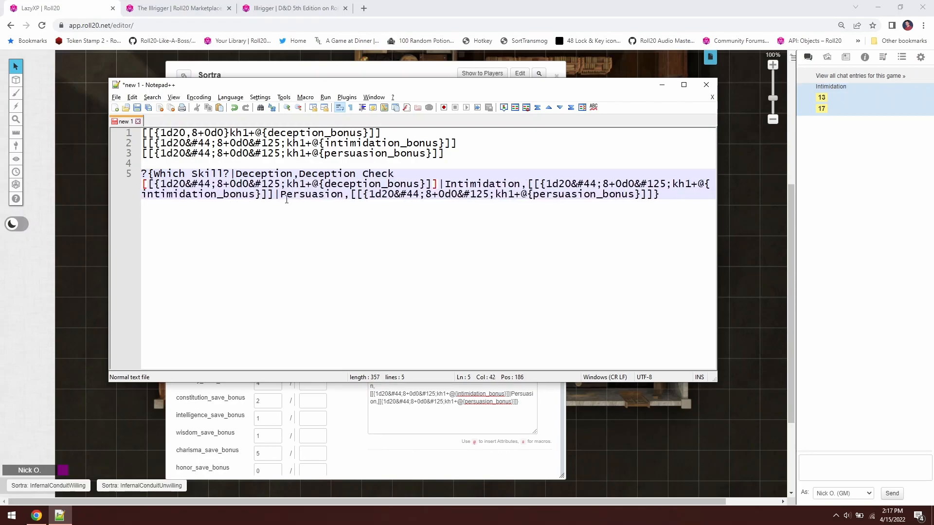
pyautogui.click(528, 184)
pyautogui.write('Intimidation Check')
pyautogui.click(533, 195)
pyautogui.write('Persuasion Check')
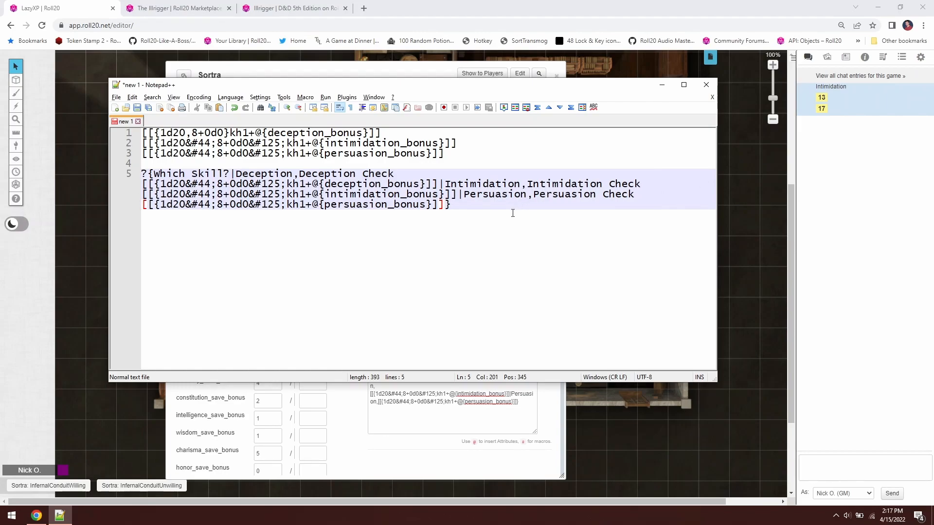
# - In Roll20, open the Forked Tongue trait's details on Sortra's character sheet and review its description and embedded skill query
pyautogui.moveTo(463, 212); pyautogui.dragTo(116, 178)
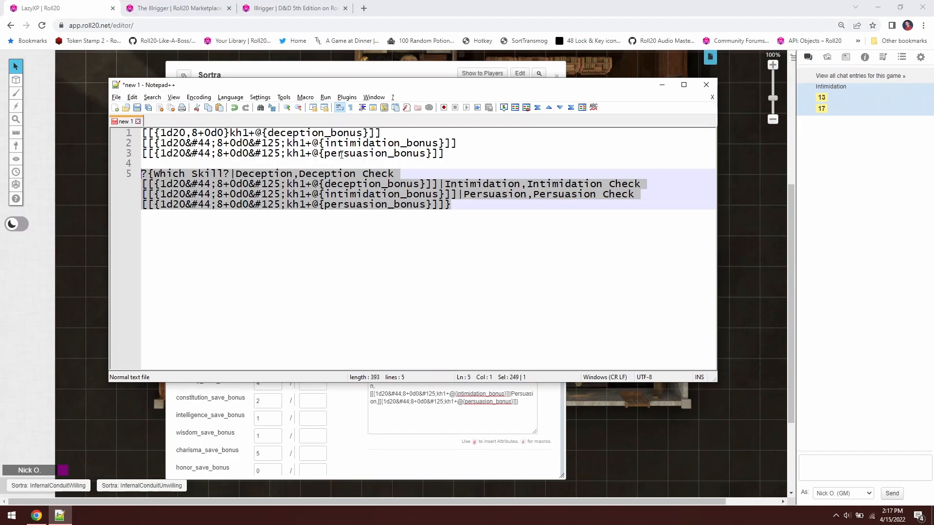
pyautogui.click(356, 75)
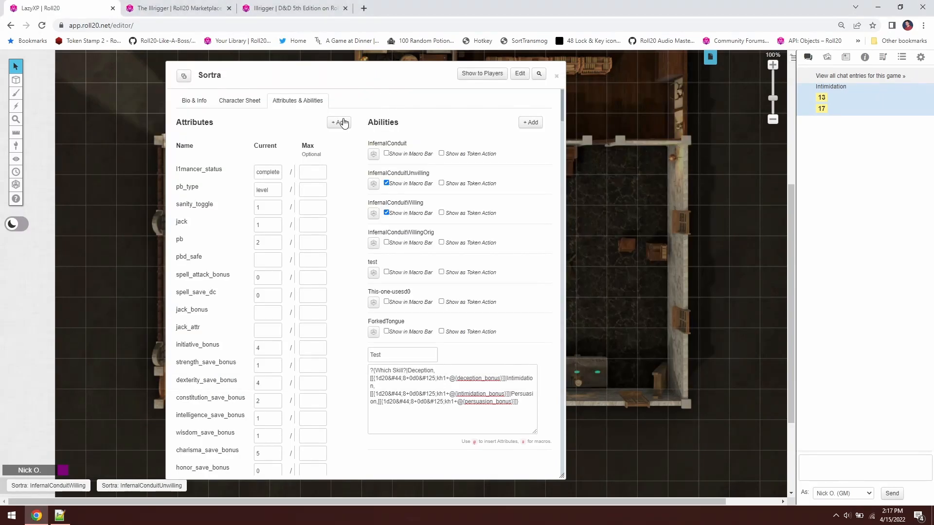
pyautogui.click(249, 107)
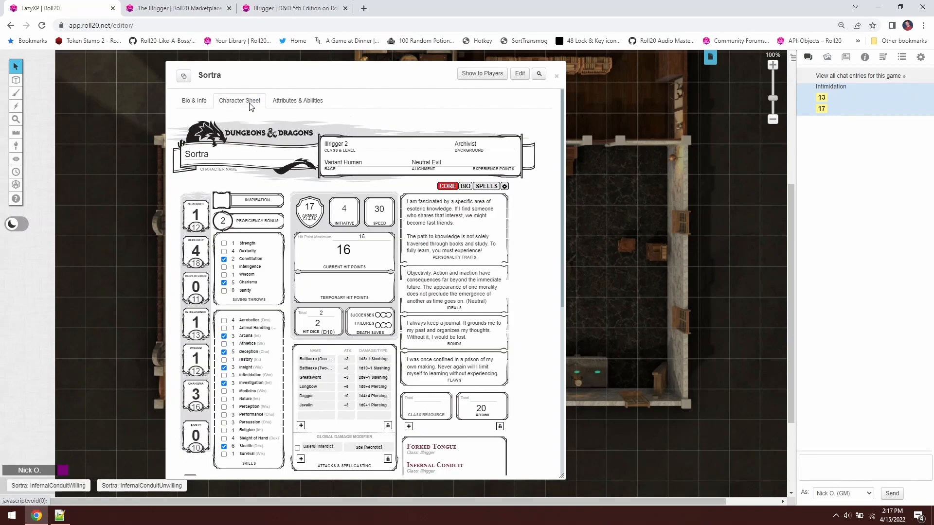
pyautogui.scroll(-1, 530, 233)
pyautogui.scroll(-3, 530, 233)
pyautogui.moveTo(504, 301)
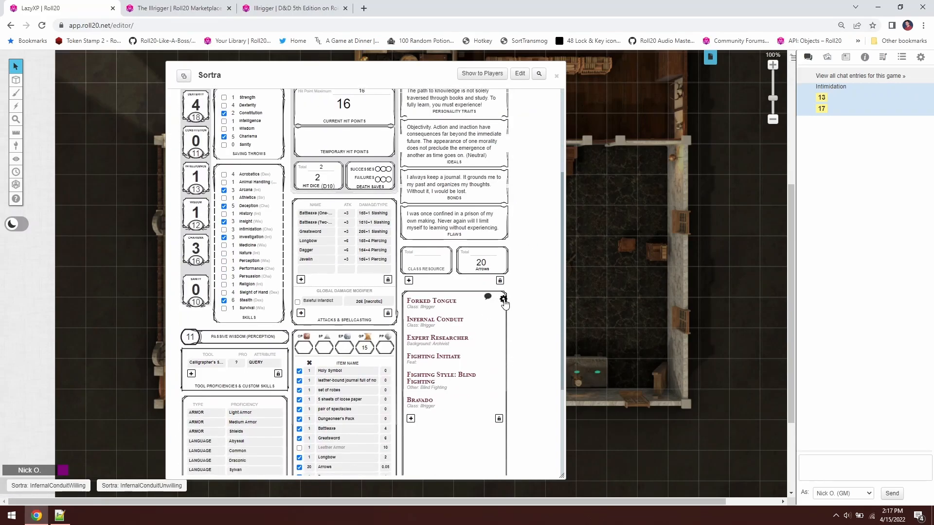
pyautogui.click(504, 300)
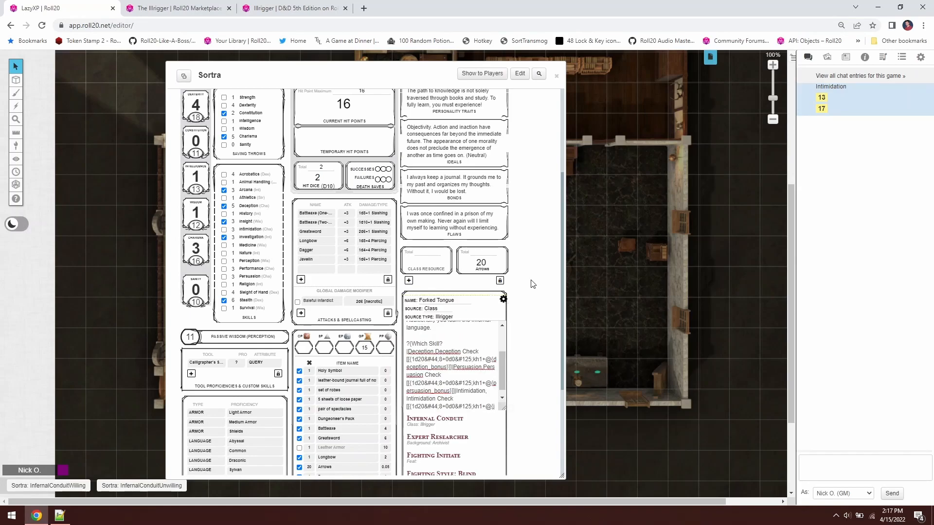
pyautogui.scroll(-2, 530, 281)
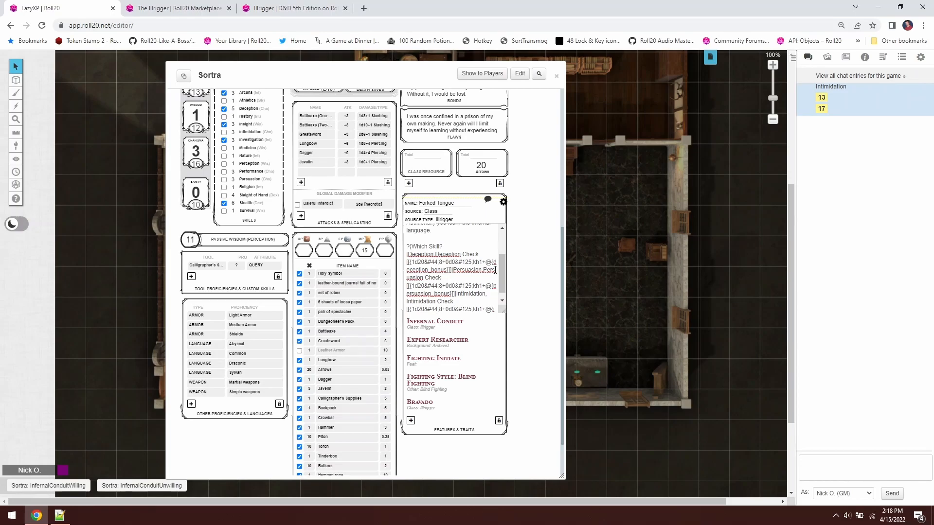
pyautogui.moveTo(501, 271); pyautogui.dragTo(499, 241)
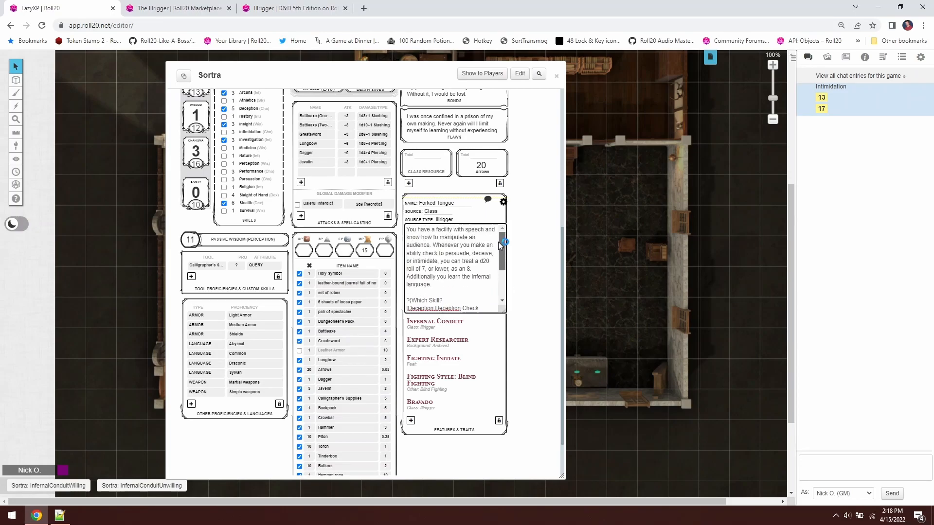
# - Send the Forked Tongue trait to chat with Intimidation submitted as the skill
pyautogui.click(488, 201)
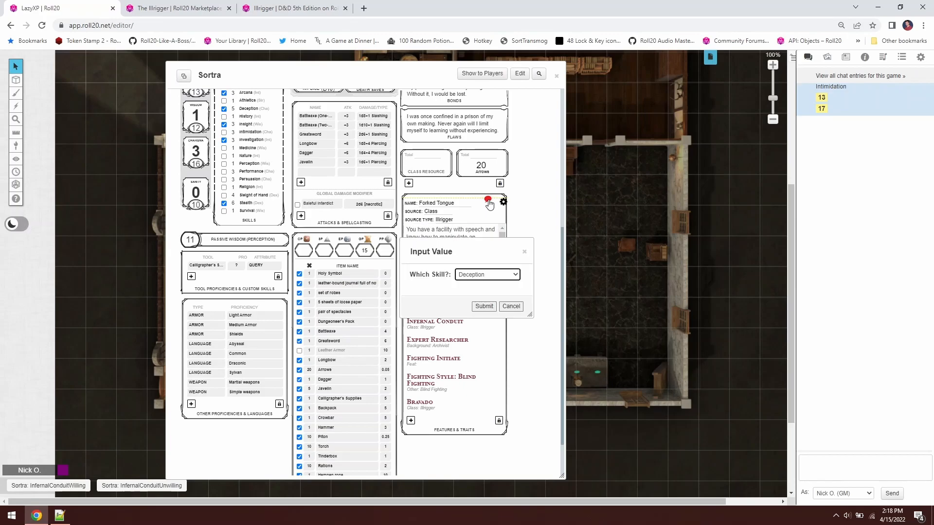
pyautogui.click(482, 275)
pyautogui.click(481, 299)
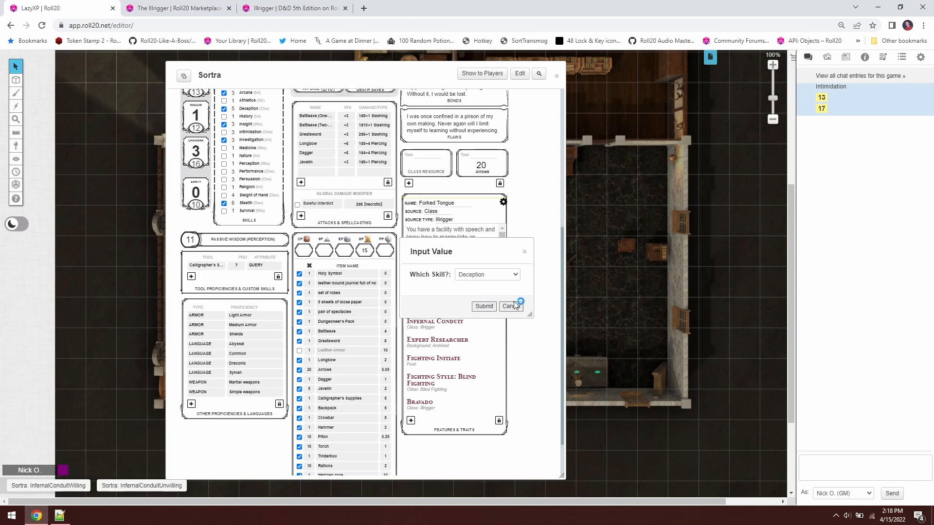
pyautogui.click(483, 306)
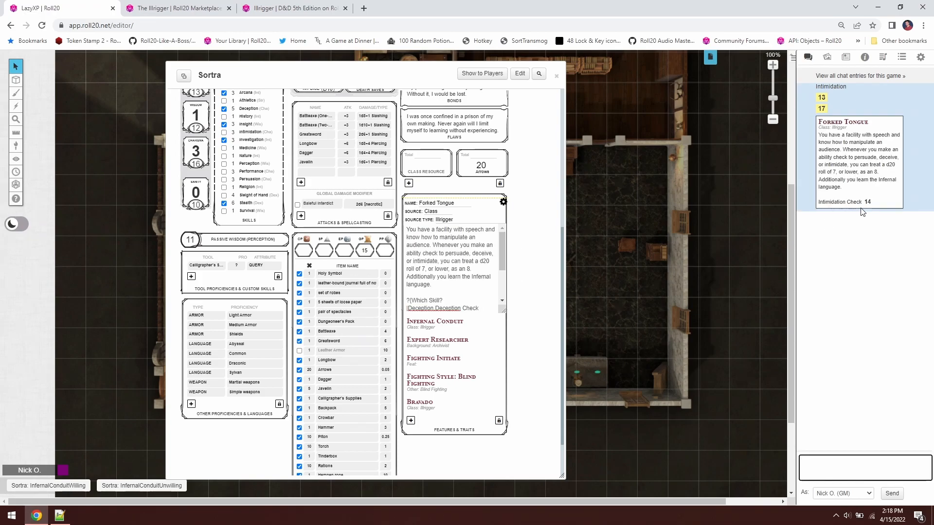
pyautogui.moveTo(869, 206)
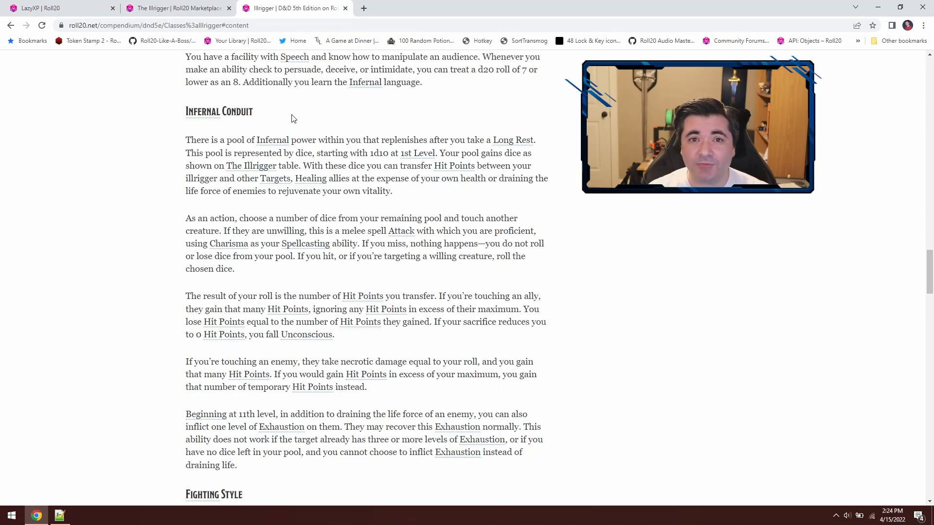
# - Run Sortra's InfernalConduitWilling macro on the green-framed token with 1 die
pyautogui.moveTo(294, 119); pyautogui.dragTo(175, 119)
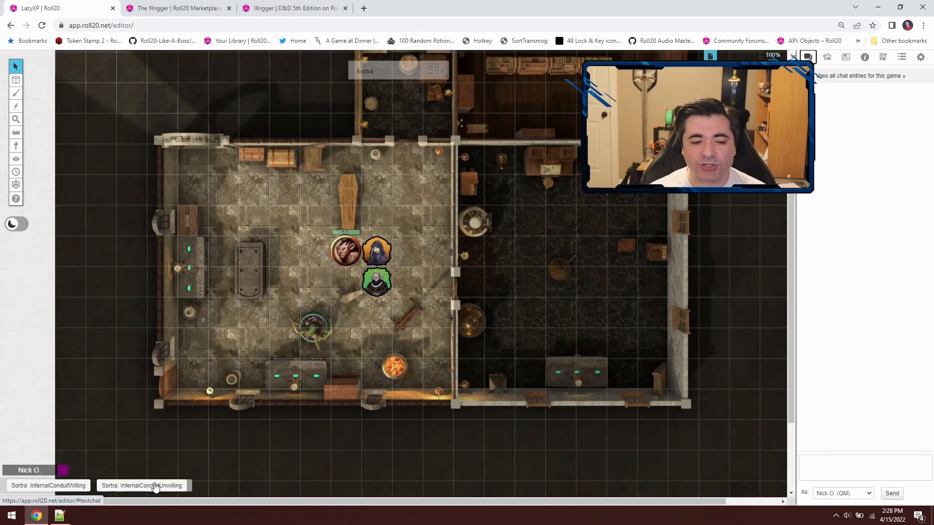
pyautogui.click(63, 486)
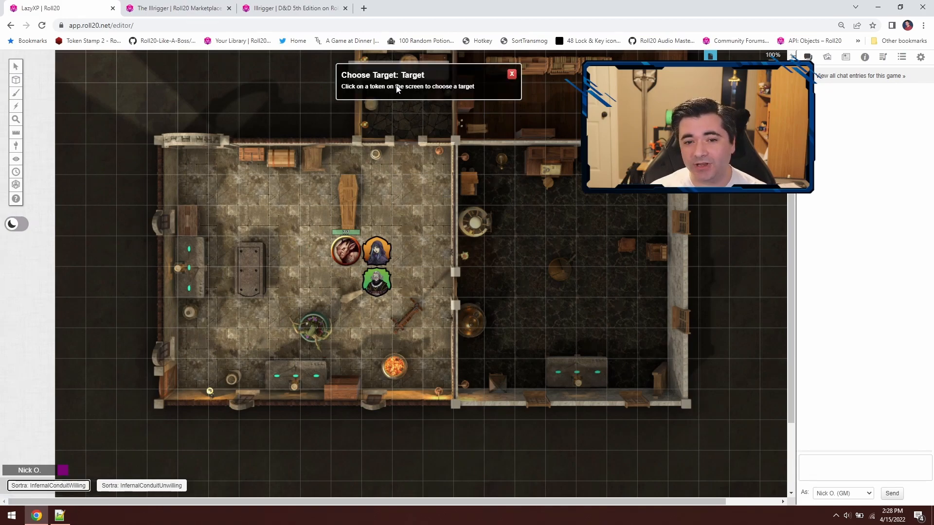
pyautogui.click(377, 284)
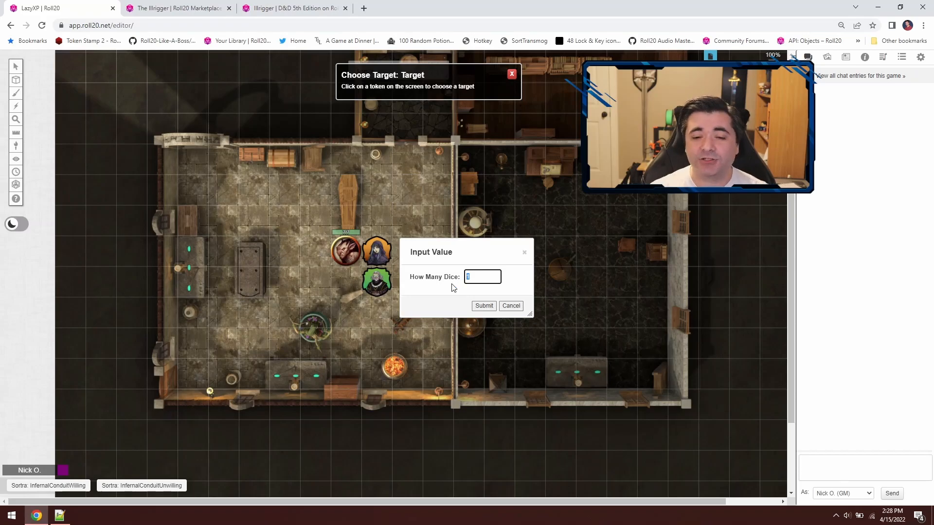
pyautogui.click(485, 307)
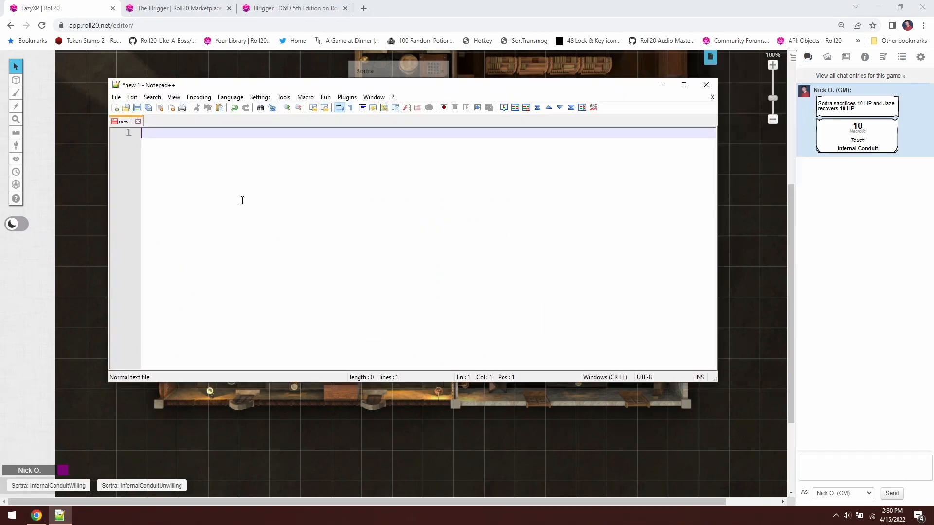
# - In Notepad++, enter &{template:dmg} {{rname=Infernal Conduit}} {{range=Touch}} {{damage=1}} {{dmg1flag=1}} {{dmg1=[[?{How Many Dice|1}d10]]}} {{dmg1type=Necrotic}} {{desc=@{character_name} sacrifices $[[0]] HP and @{target|name} recovers $[[0]] HP}}
pyautogui.write('&{template:dmg} {{rname=Infernal Conduit}} {{range=Touch}} {{damage=1}} {{dmg1flag=1}} {{dmg1=[[?{How Many Dice|1}d10]]}} {{dmg1type=Necrotic}}  {{desc=@{character_name} sacrifices $[[0]] HP and @{target|name} recovers $[[0]] HP}}')
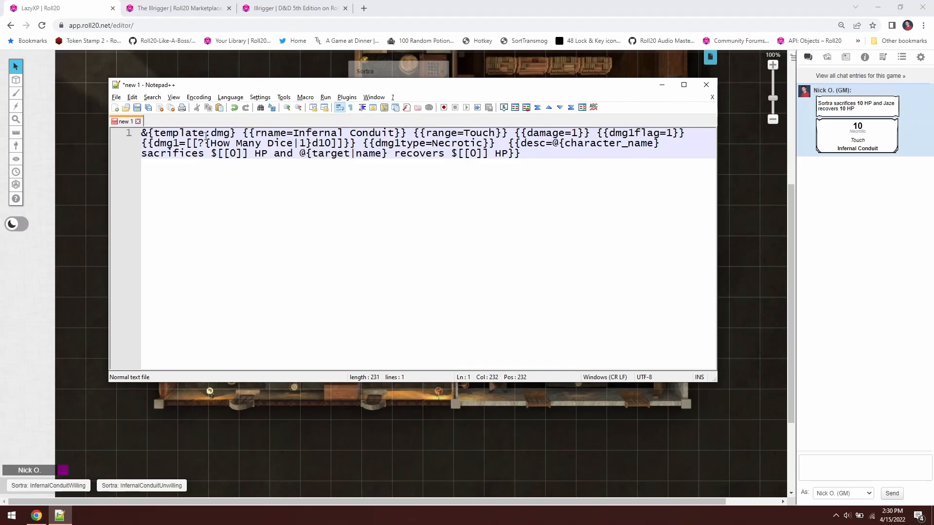
# - Examine the Infernal Conduit macro's template call, damage flags, inline roll brackets and How Many Dice query with its default value
pyautogui.moveTo(243, 132); pyautogui.dragTo(141, 132)
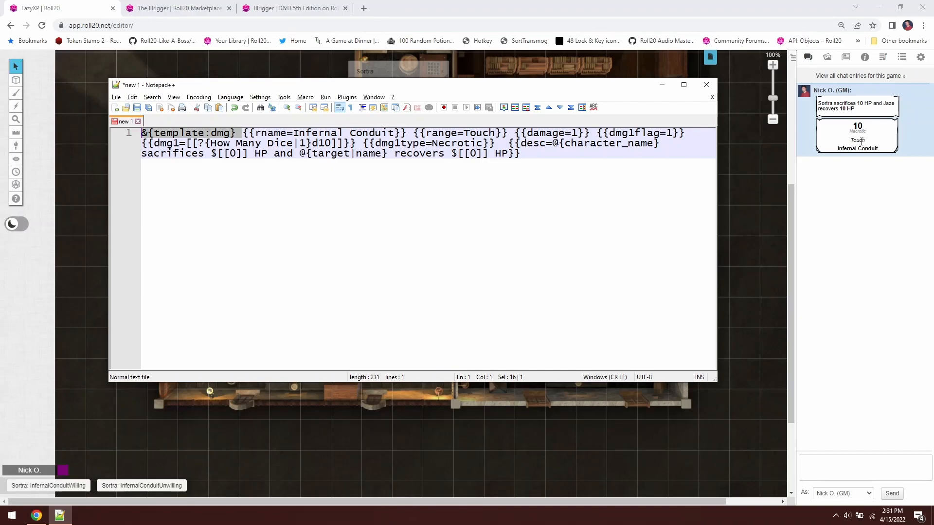
pyautogui.moveTo(515, 133); pyautogui.dragTo(684, 133)
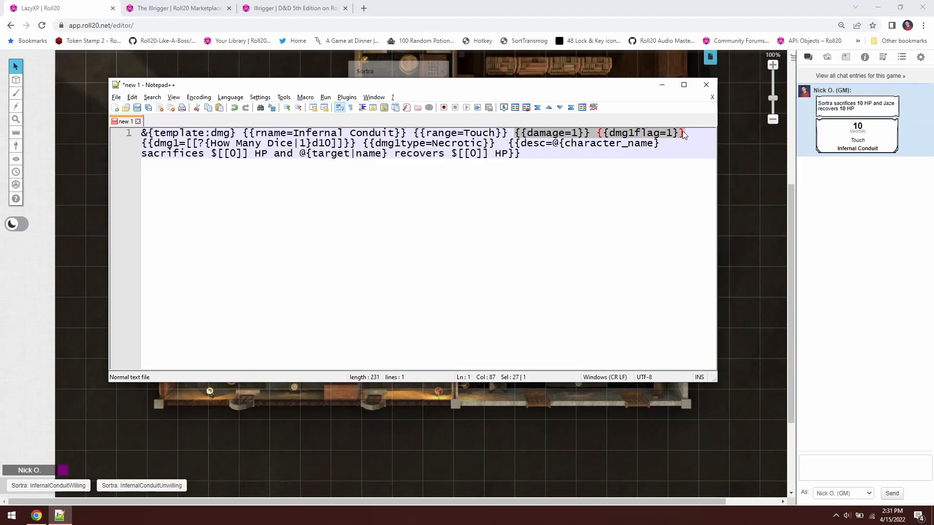
pyautogui.moveTo(860, 130)
pyautogui.moveTo(187, 144); pyautogui.dragTo(193, 144)
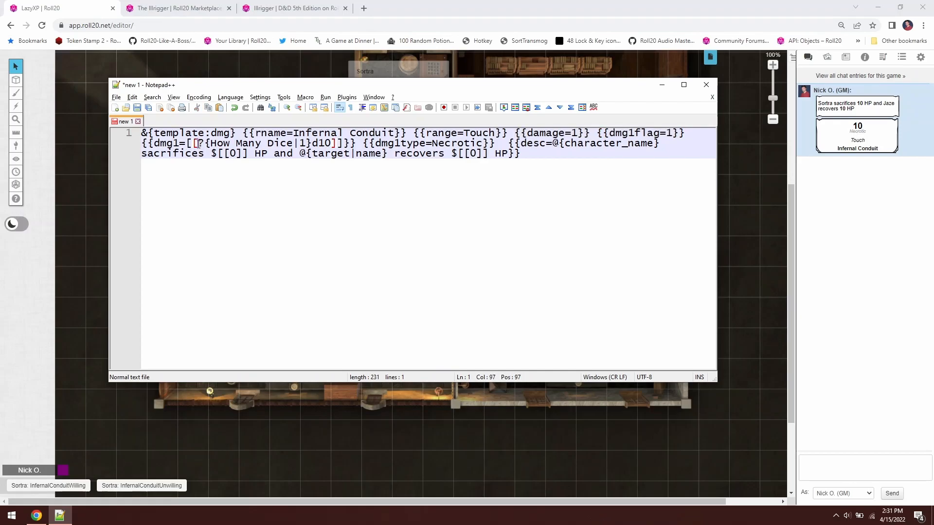
pyautogui.press('Right')
pyautogui.moveTo(299, 144); pyautogui.dragTo(306, 144)
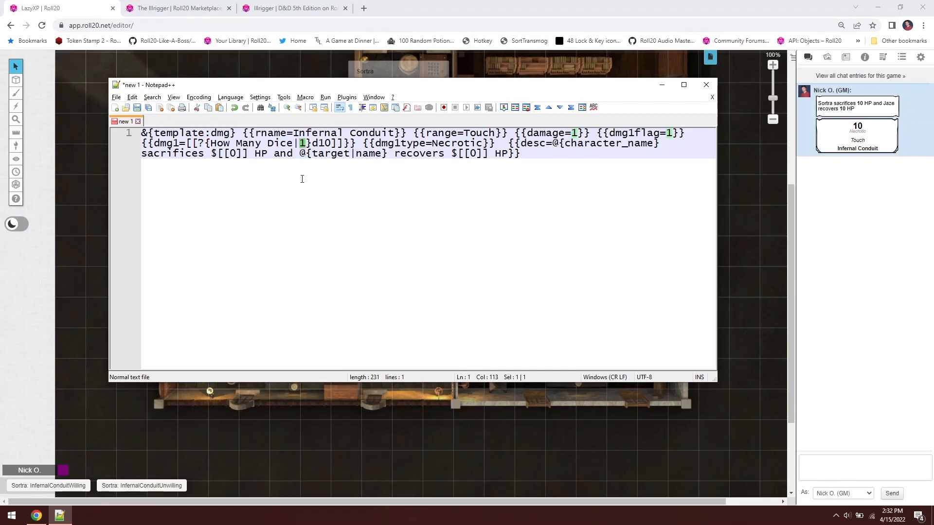
pyautogui.click(302, 146)
pyautogui.moveTo(307, 144); pyautogui.dragTo(201, 145)
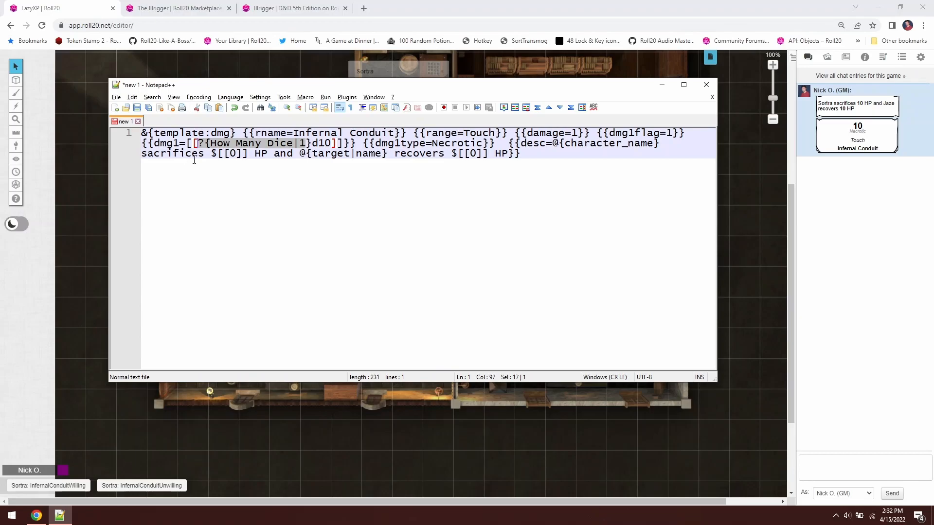
# - Examine the macro's two $[[0]] references, the How Many Dice inline roll they reuse, and the HP roll in the chat output
pyautogui.moveTo(212, 154); pyautogui.dragTo(250, 154)
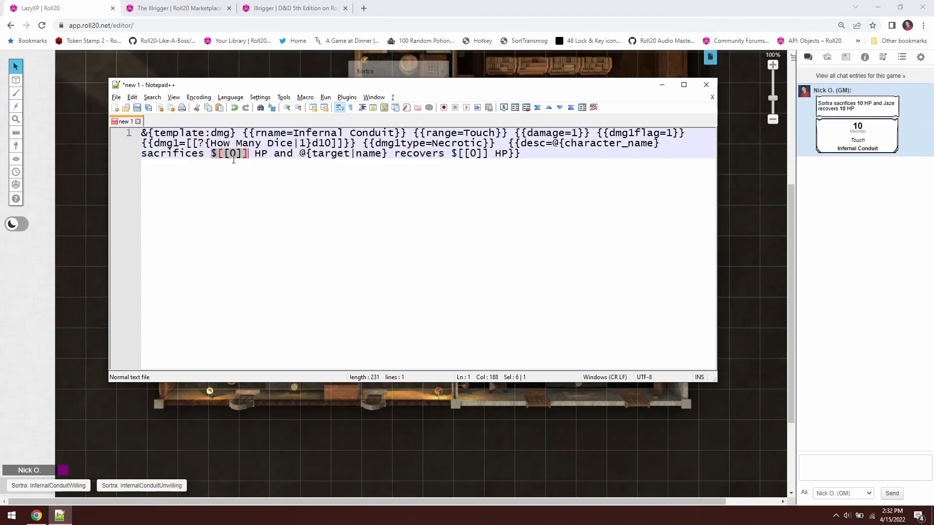
pyautogui.click(256, 160)
pyautogui.moveTo(488, 153); pyautogui.dragTo(451, 154)
pyautogui.moveTo(345, 144); pyautogui.dragTo(187, 144)
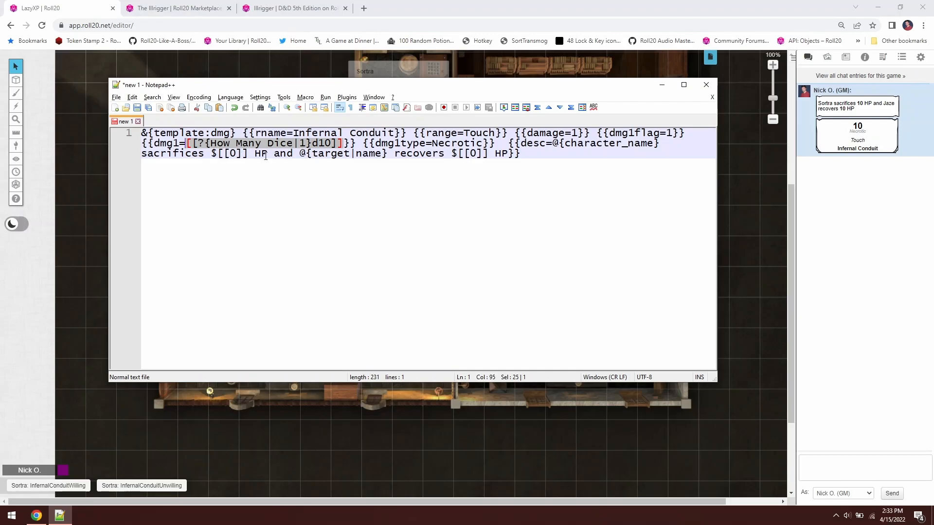
pyautogui.click(214, 155)
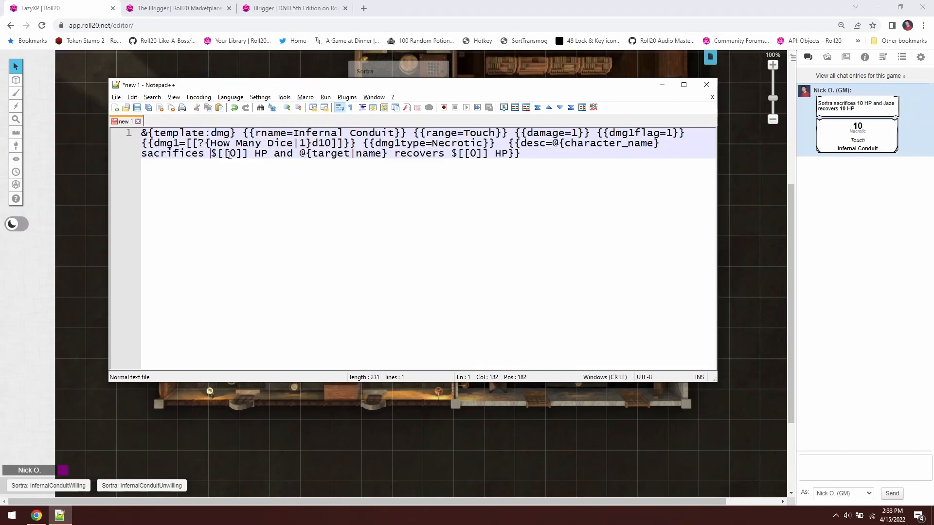
pyautogui.moveTo(214, 155); pyautogui.dragTo(218, 154)
pyautogui.doubleClick(233, 154)
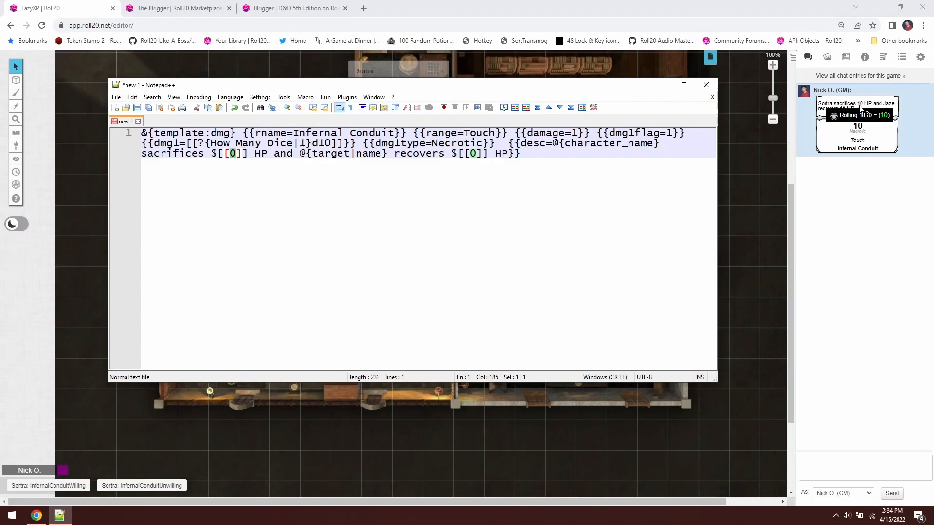
pyautogui.moveTo(844, 111)
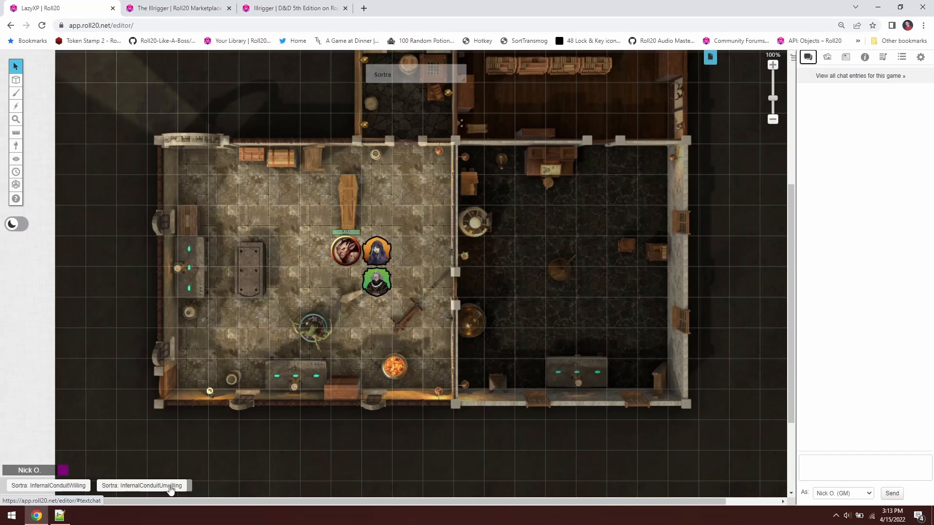
# - Run Sortra's InfernalConduitUnwilling macro with 1 die
pyautogui.click(146, 486)
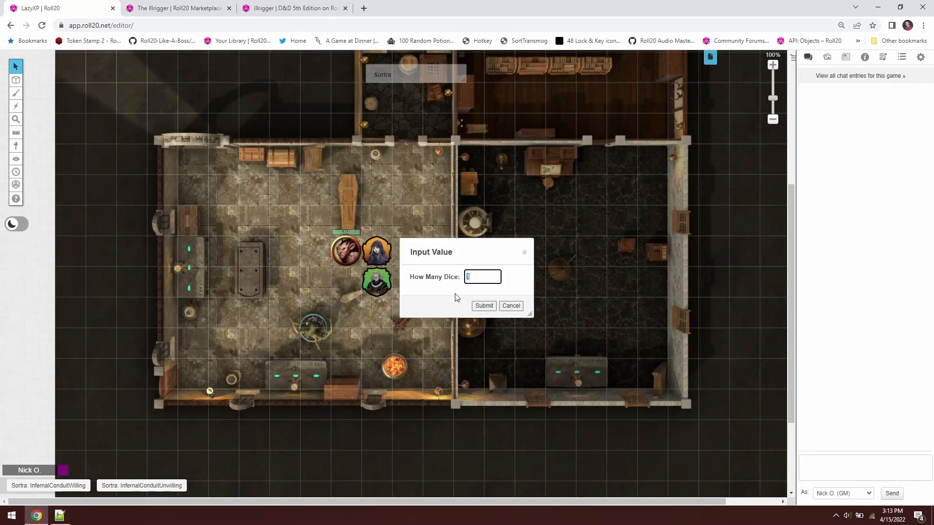
pyautogui.click(486, 306)
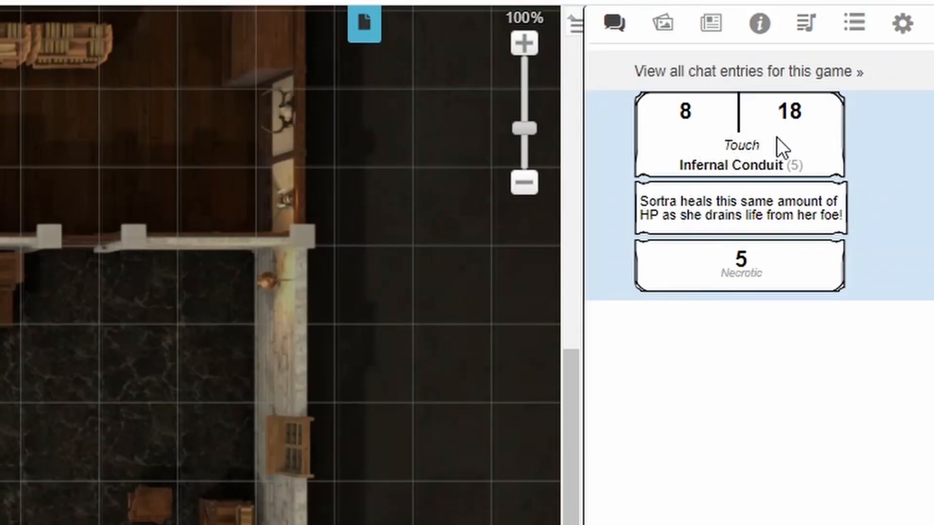
pyautogui.moveTo(737, 265)
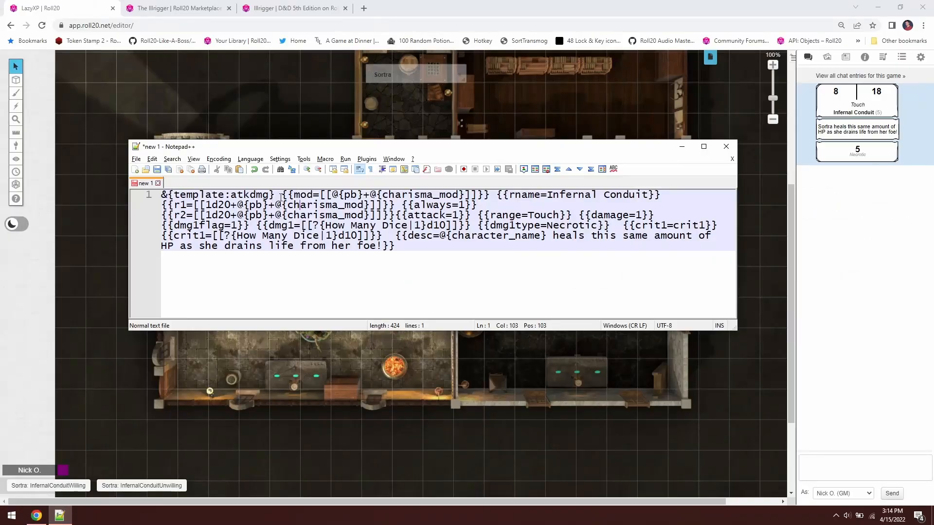
# - Examine the unwilling macro's atkdmg template, mod value, rname, r1 and r2 rolls, always and attack flags, range and crit1 roll in Notepad++
pyautogui.moveTo(281, 195); pyautogui.dragTo(161, 195)
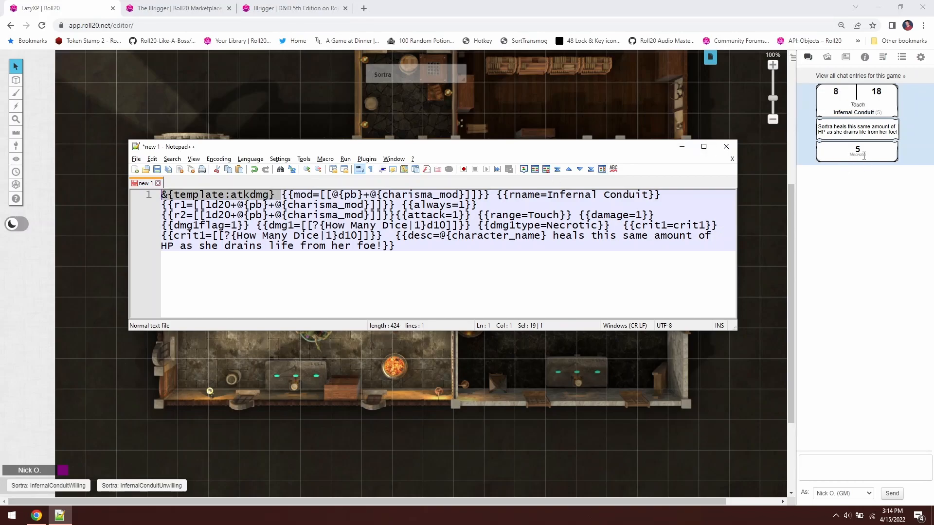
pyautogui.doubleClick(303, 196)
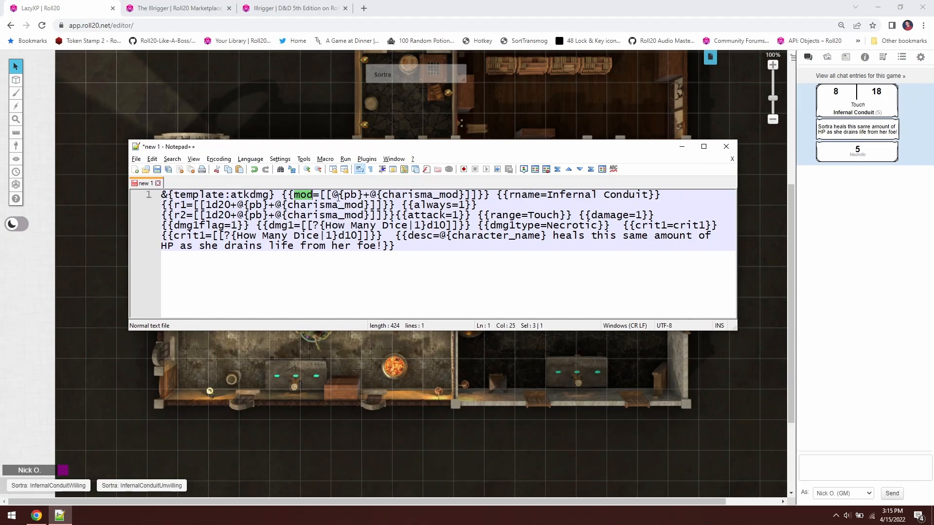
pyautogui.moveTo(332, 196); pyautogui.dragTo(464, 194)
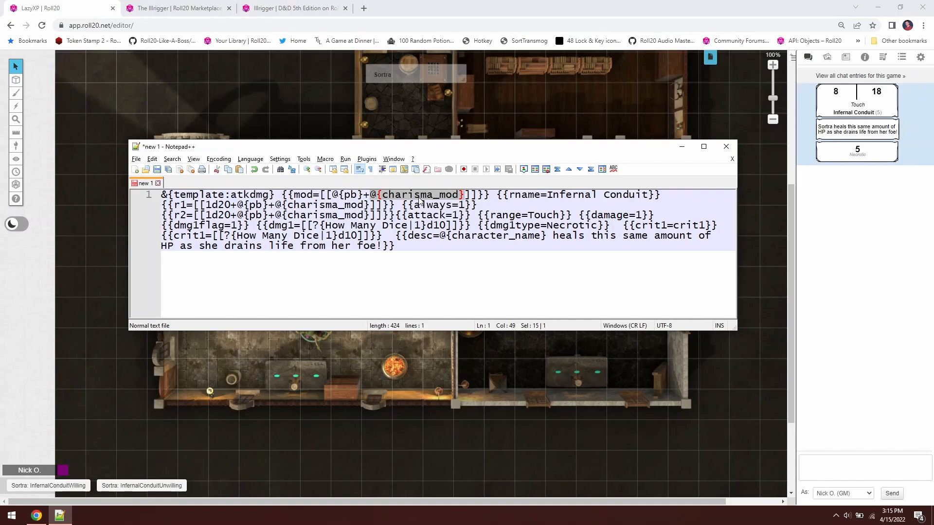
pyautogui.doubleClick(524, 196)
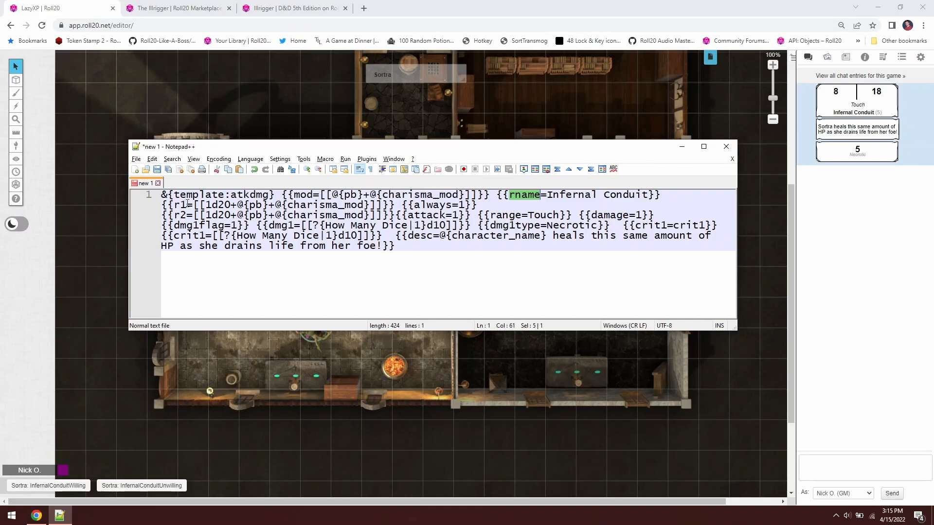
pyautogui.moveTo(838, 94)
pyautogui.moveTo(240, 204); pyautogui.dragTo(484, 207)
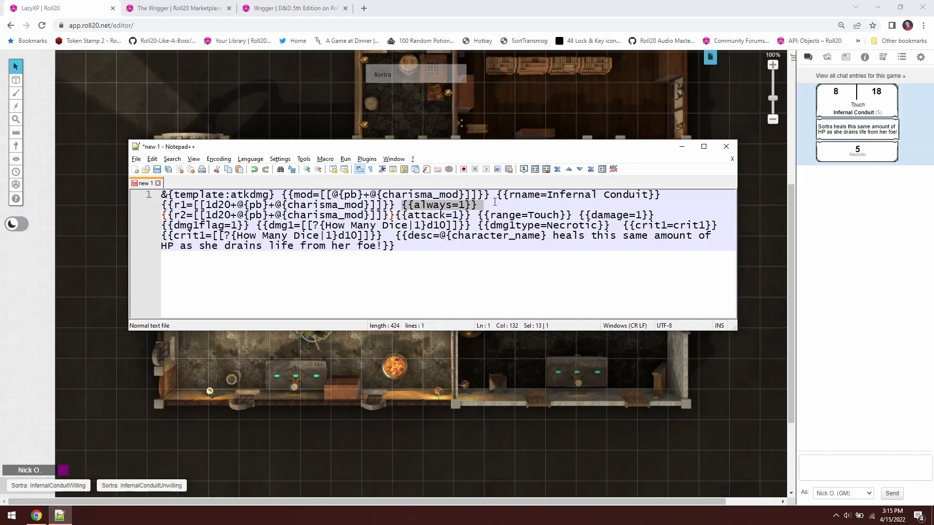
pyautogui.moveTo(836, 97)
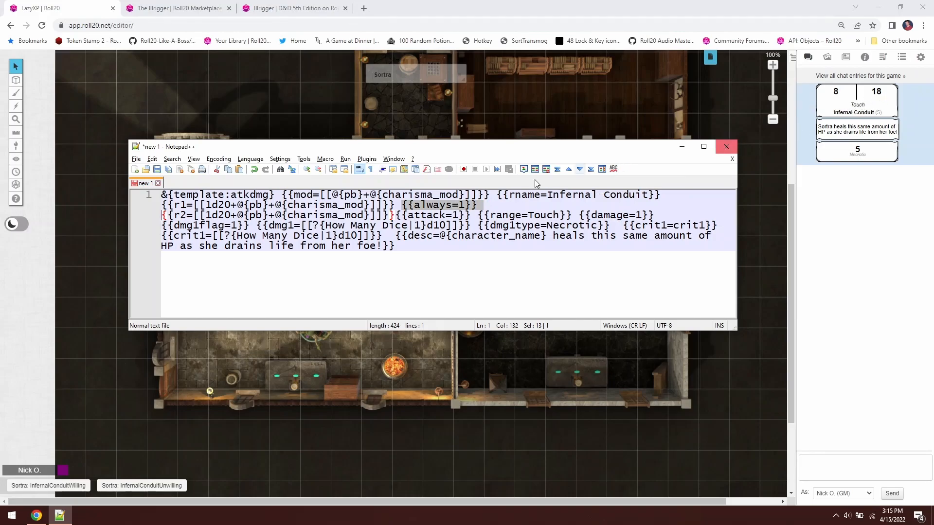
pyautogui.click(176, 216)
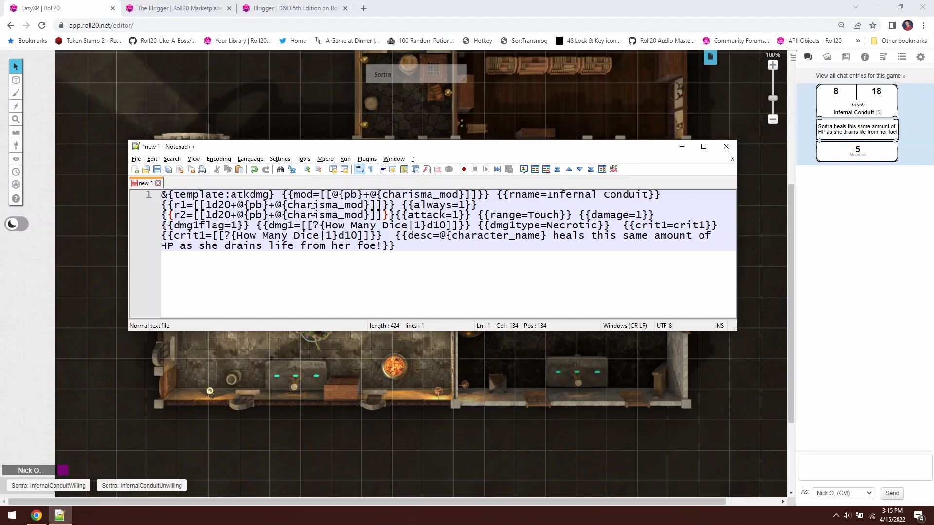
pyautogui.moveTo(471, 216); pyautogui.dragTo(395, 216)
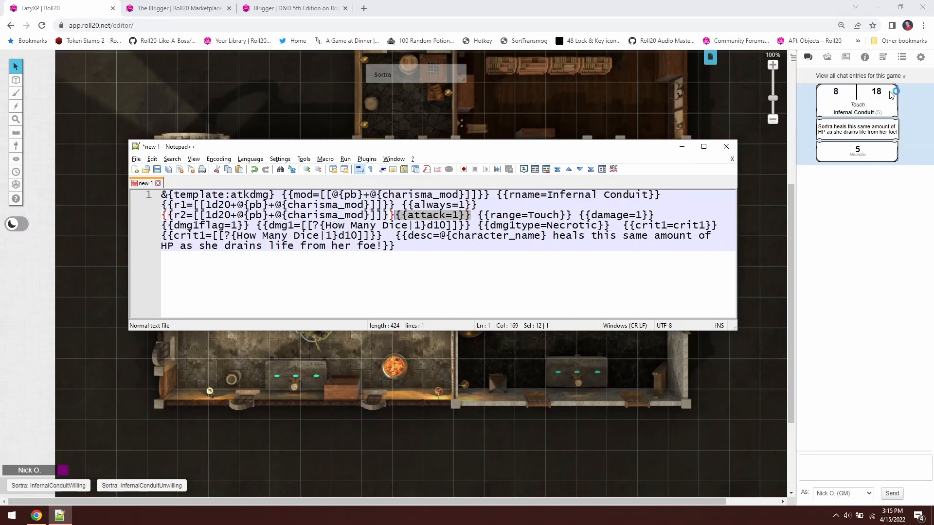
pyautogui.moveTo(571, 216); pyautogui.dragTo(478, 215)
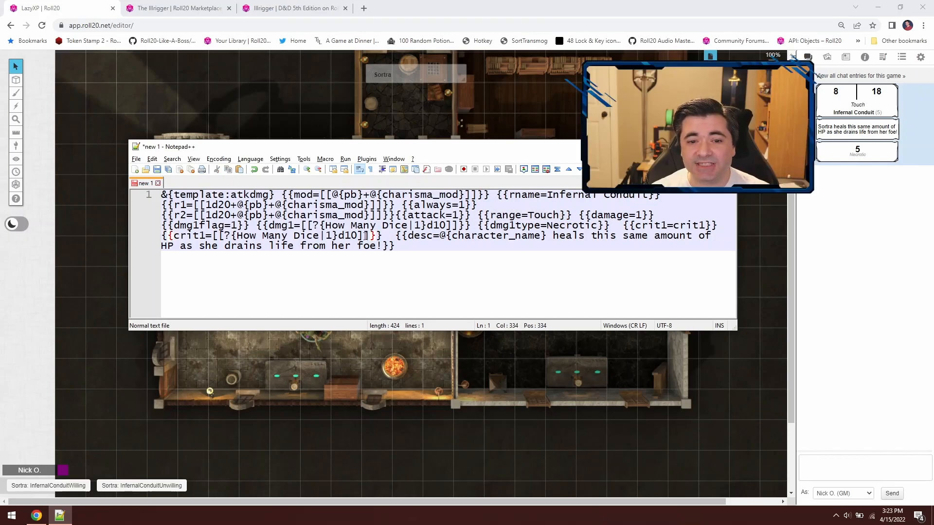
pyautogui.click(367, 237)
pyautogui.moveTo(368, 236); pyautogui.dragTo(220, 238)
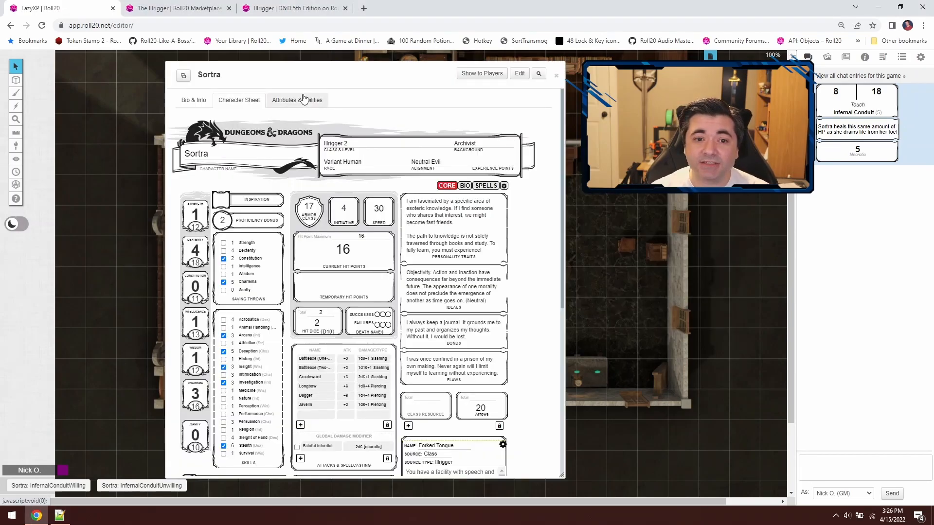
# - Inspect the InfernalConduitWilling ability among Sortra's attributes and abilities in Roll20
pyautogui.click(319, 103)
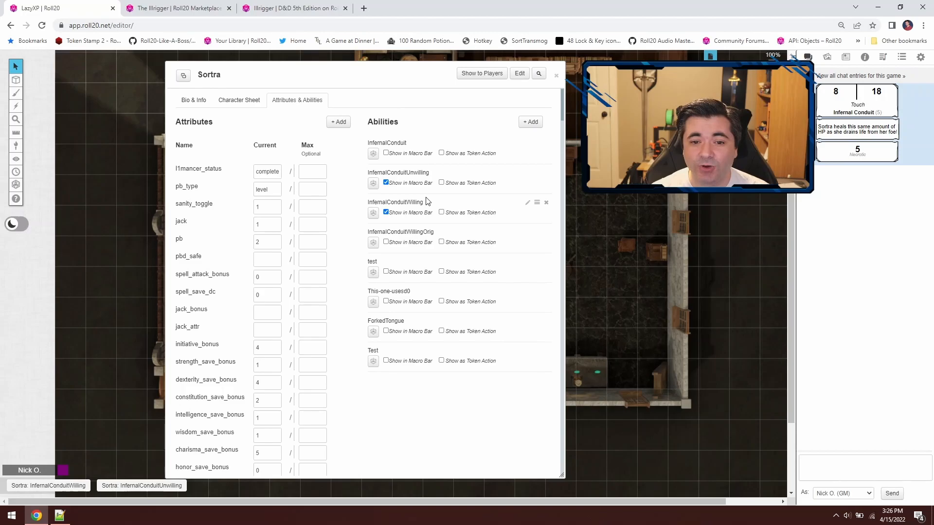
pyautogui.click(528, 203)
pyautogui.click(530, 203)
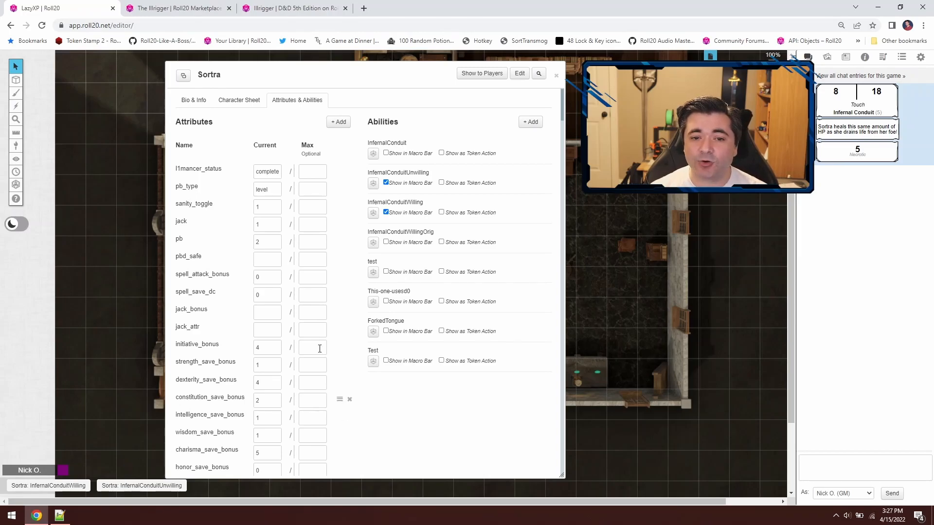
# - Run the InfernalConduit ability and roll both chat options with 1 die each: Willing on the green-framed token, and Unwilling
pyautogui.click(373, 153)
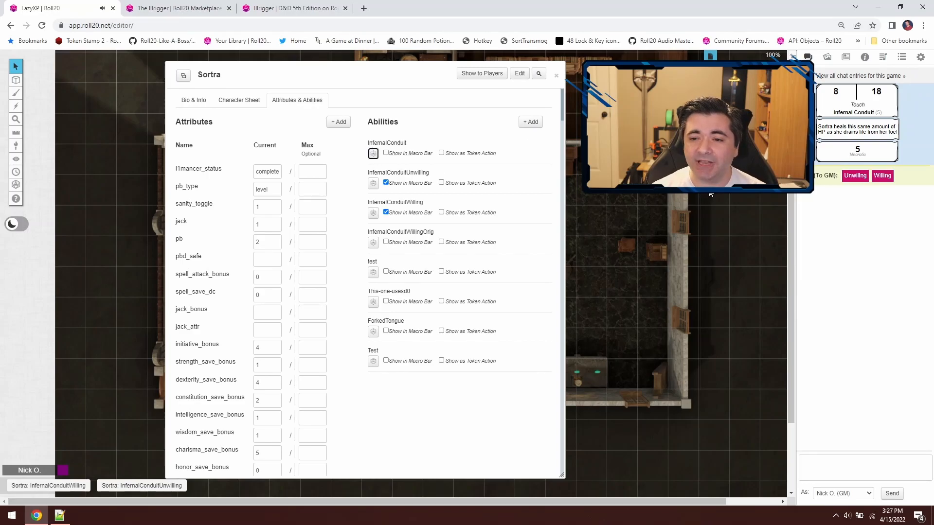
pyautogui.click(882, 176)
pyautogui.click(292, 70)
pyautogui.press('Escape')
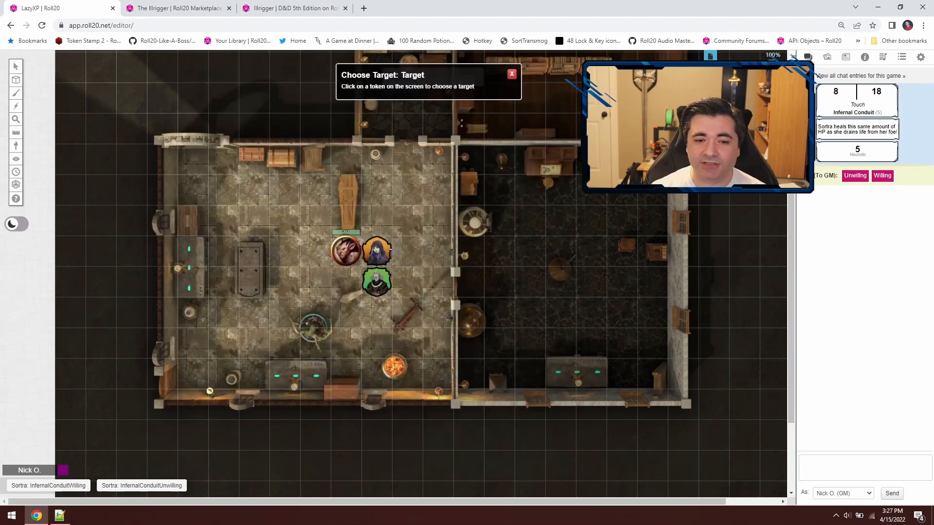
pyautogui.click(377, 287)
pyautogui.click(484, 305)
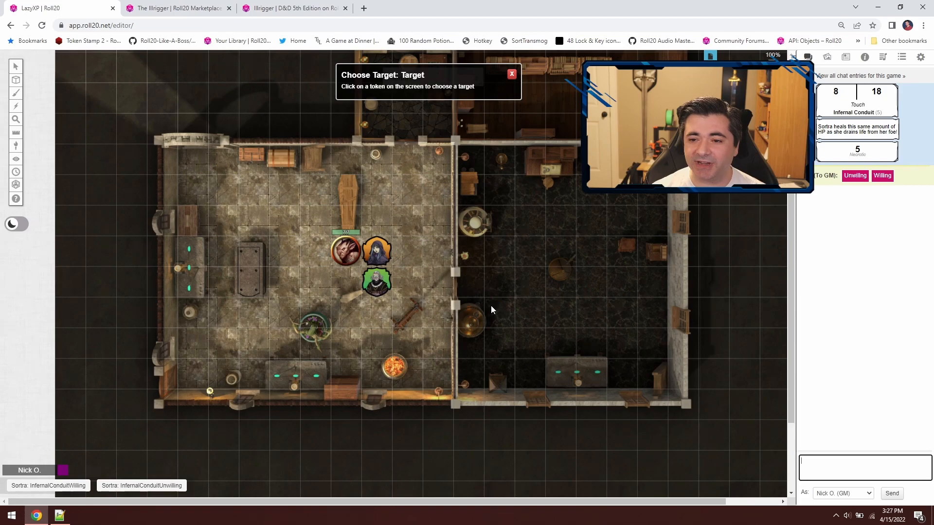
pyautogui.click(847, 176)
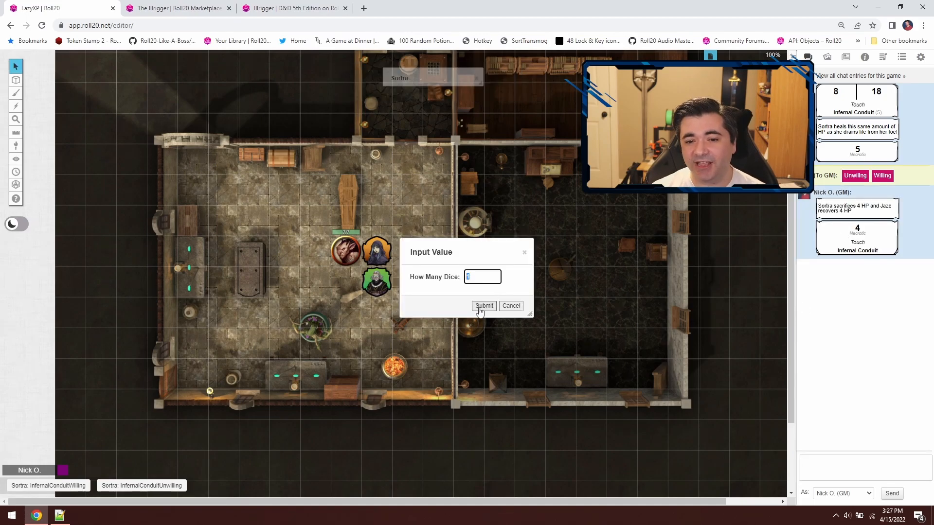
pyautogui.click(482, 306)
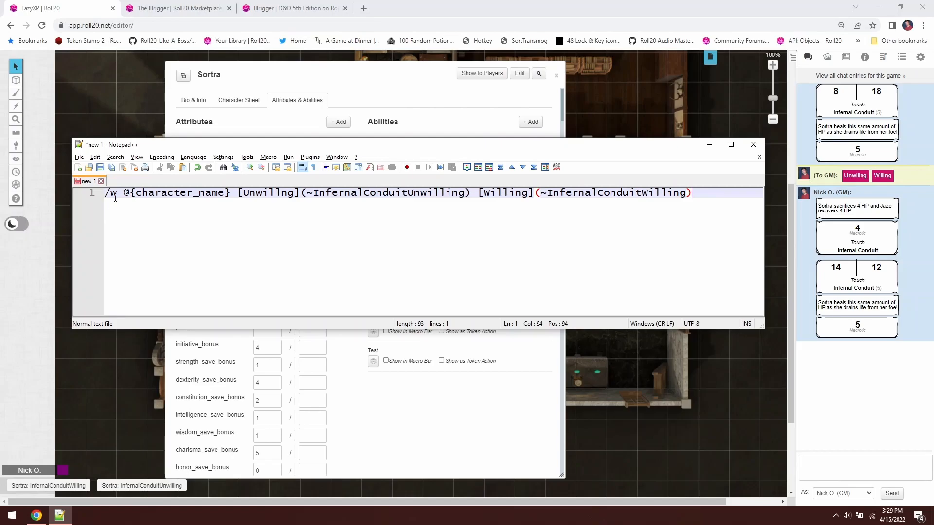
# - Examine the chooser macro in Notepad++: the /w whisper to @{character_name}, the bracketed button labels and the ~ references to both Infernal Conduit abilities
pyautogui.moveTo(117, 196); pyautogui.dragTo(107, 194)
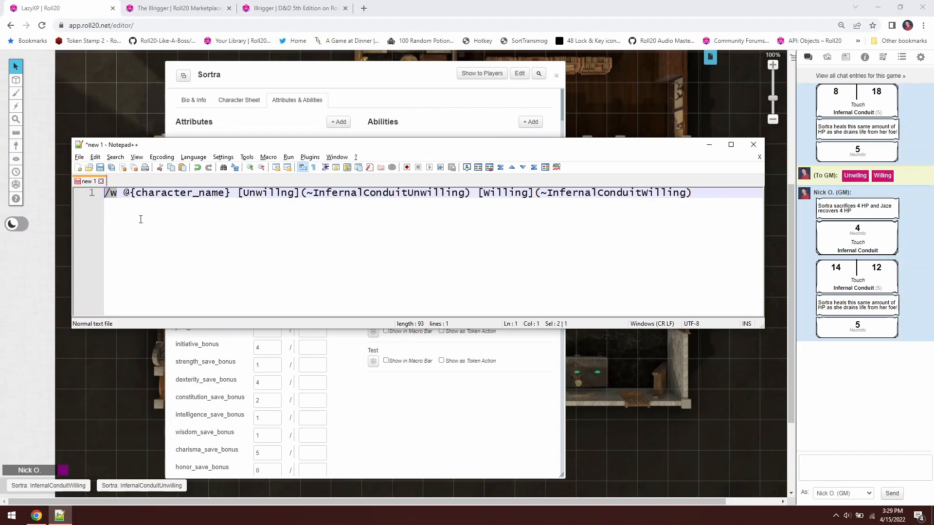
pyautogui.press('End')
pyautogui.moveTo(125, 193); pyautogui.dragTo(232, 196)
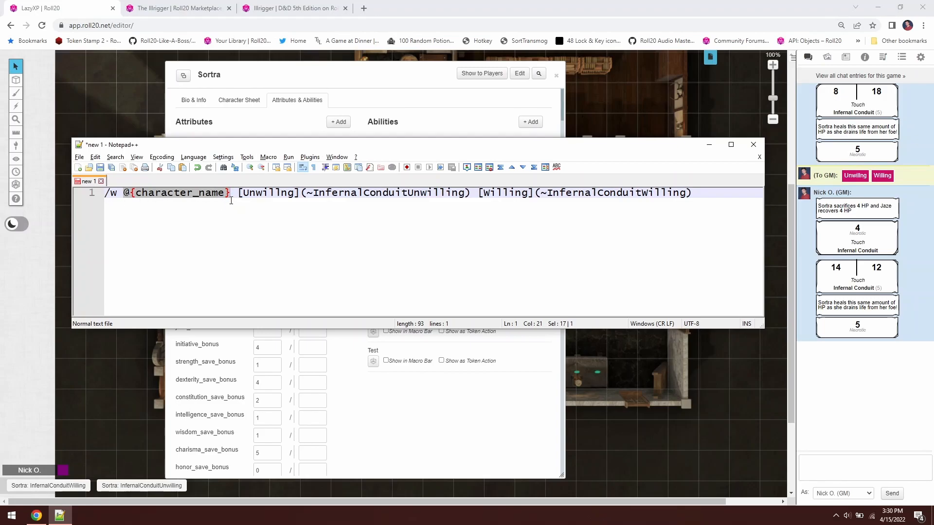
pyautogui.click(244, 193)
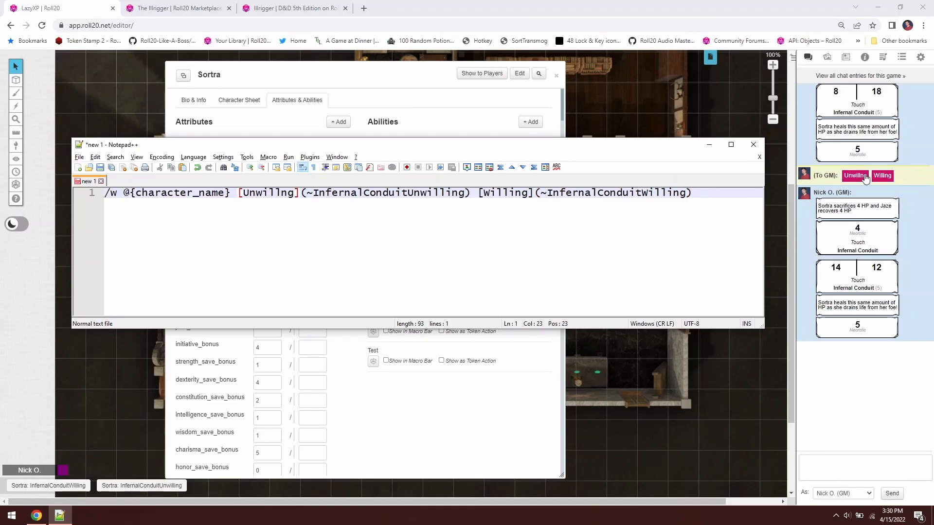
pyautogui.click(302, 194)
pyautogui.keyDown('shift'); pyautogui.click(315, 189); pyautogui.keyUp('shift')
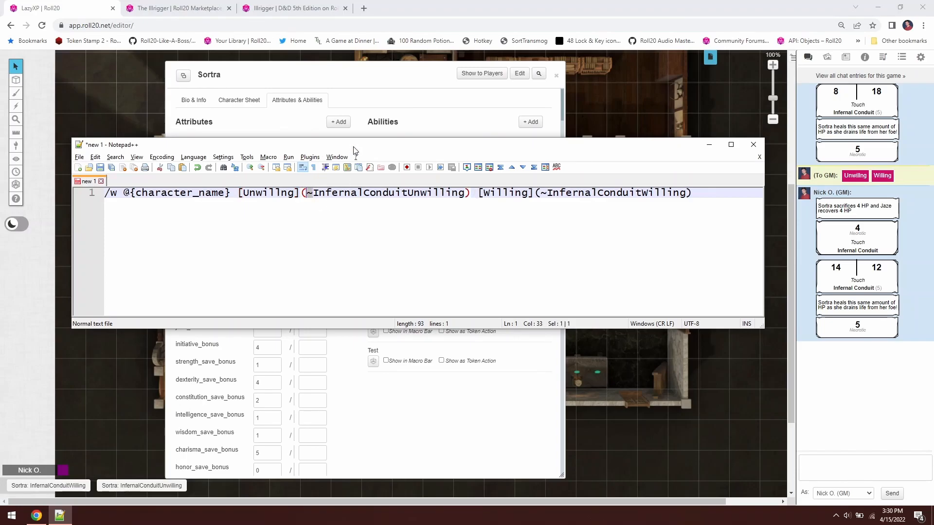
pyautogui.moveTo(356, 144); pyautogui.dragTo(396, 199)
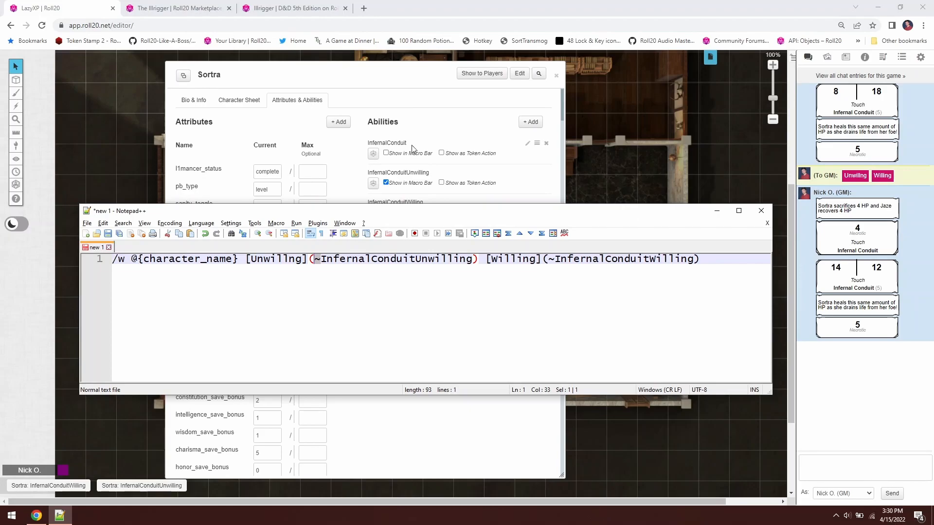
pyautogui.click(505, 262)
pyautogui.moveTo(512, 212); pyautogui.dragTo(518, 247)
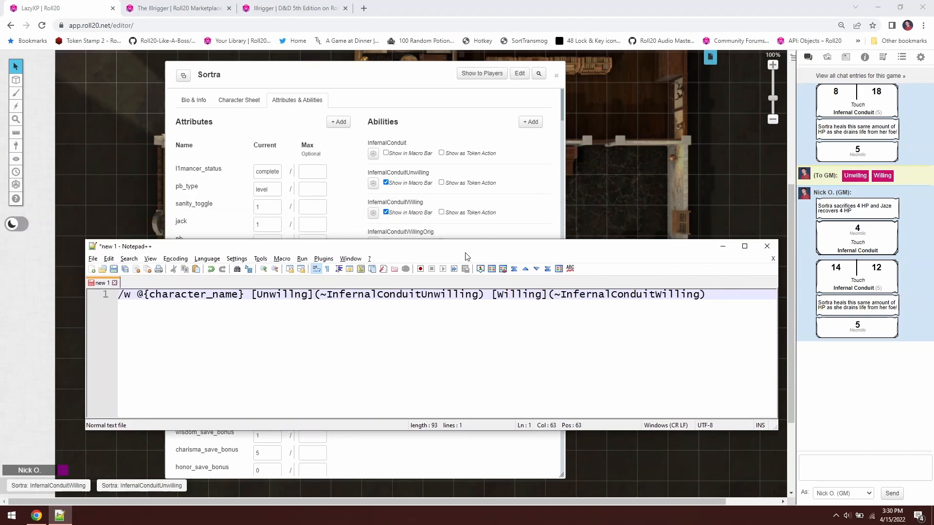
pyautogui.moveTo(553, 296); pyautogui.dragTo(564, 296)
pyautogui.moveTo(707, 294); pyautogui.dragTo(86, 302)
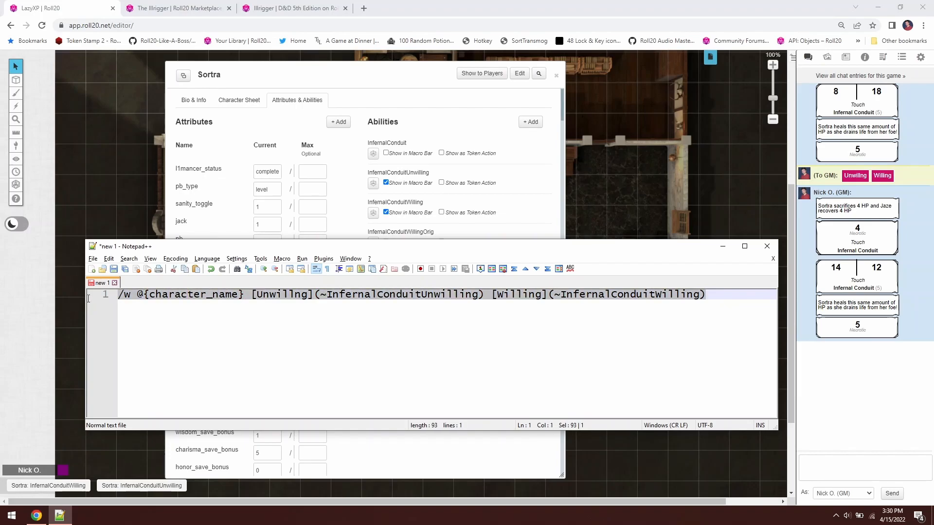
# - Review the macro text stored in Sortra's InfernalConduit ability in Roll20
pyautogui.click(450, 140)
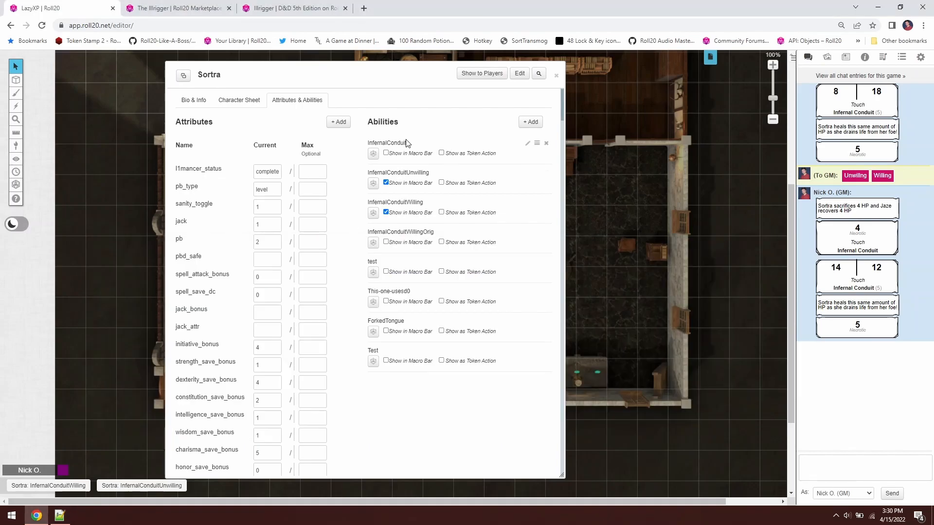
pyautogui.click(529, 145)
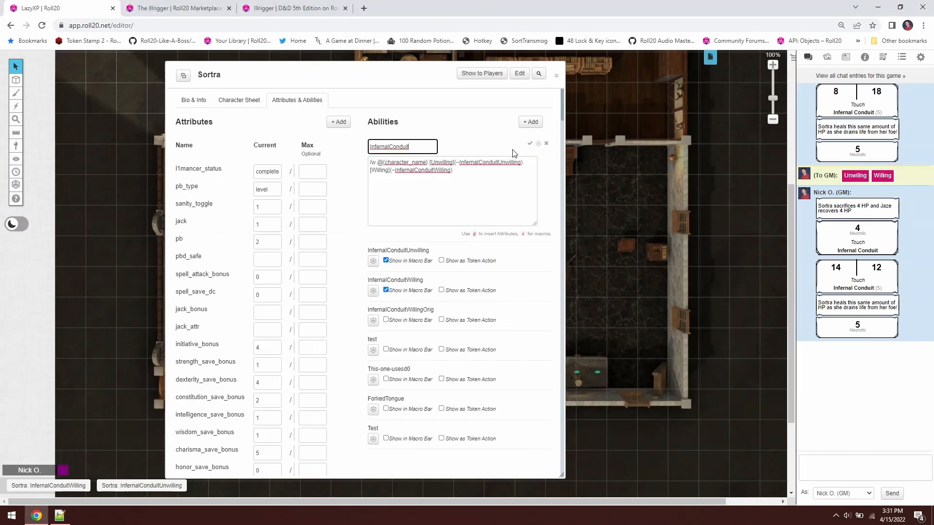
pyautogui.click(530, 144)
# - Run the InfernalConduit ability again and choose Willing from its whispered chat options
pyautogui.click(373, 154)
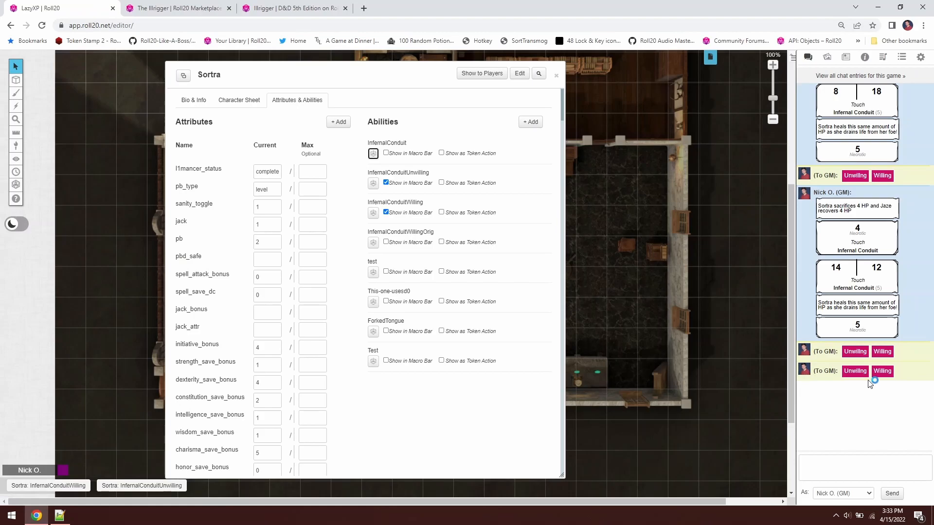
pyautogui.click(883, 373)
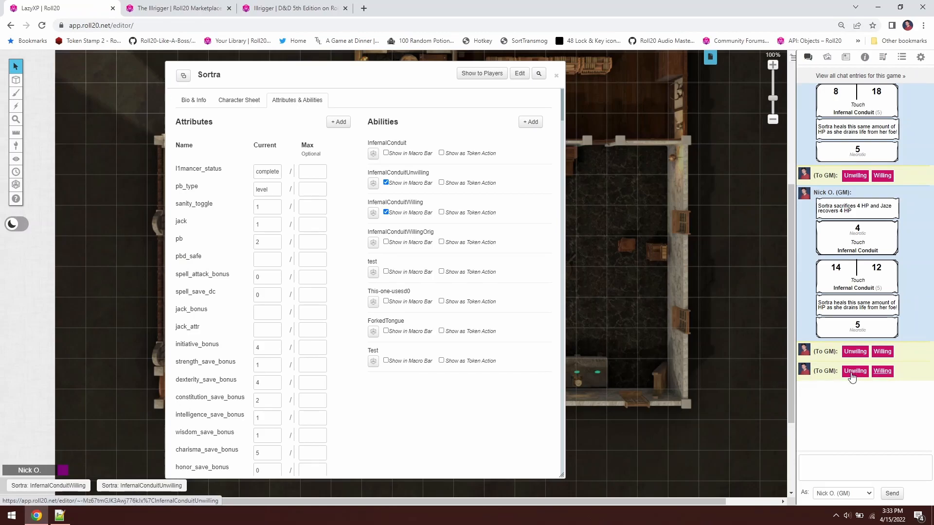